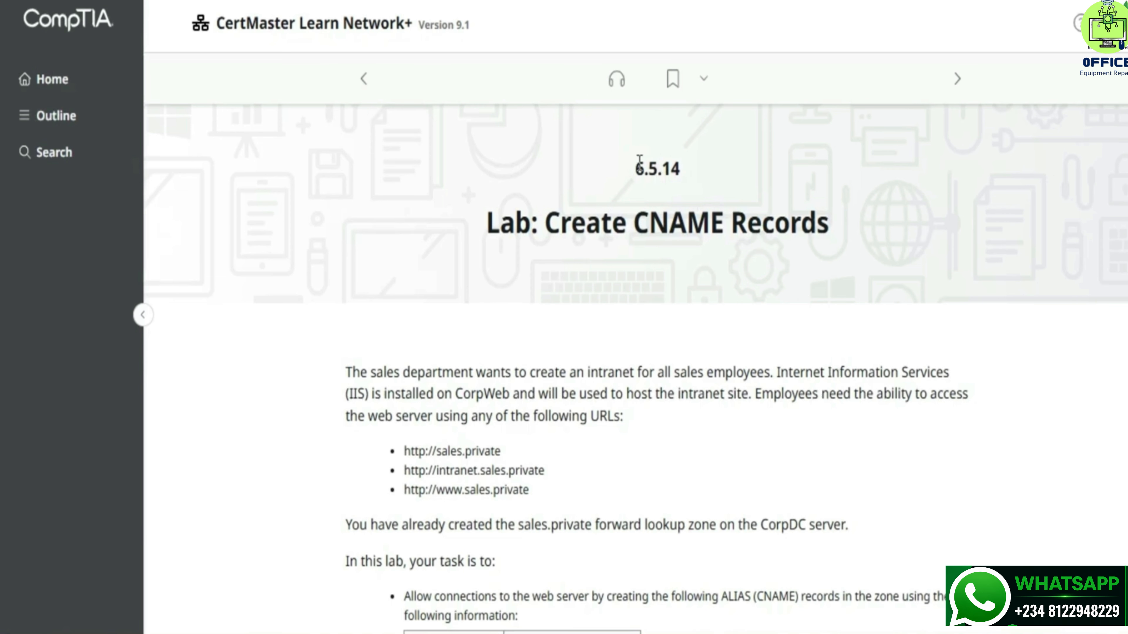
# - Read the Create CNAME Records lab scenario, including the intranet URLs, the existing forward lookup zone and the required alias records
pyautogui.scroll(-1, 675, 174)
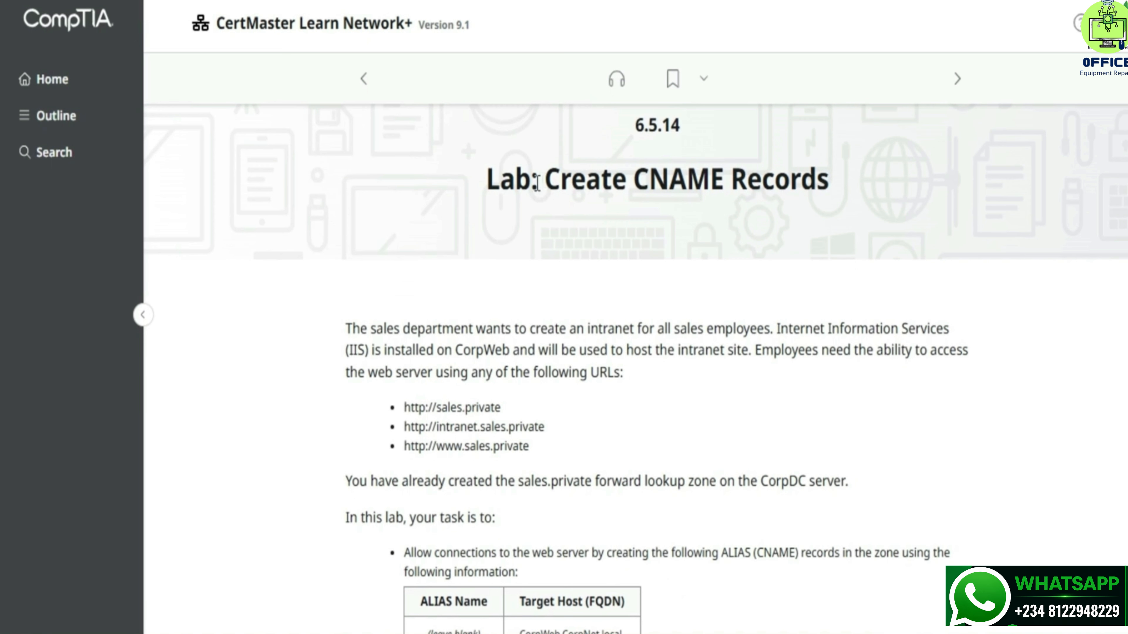
pyautogui.moveTo(488, 180); pyautogui.dragTo(850, 186)
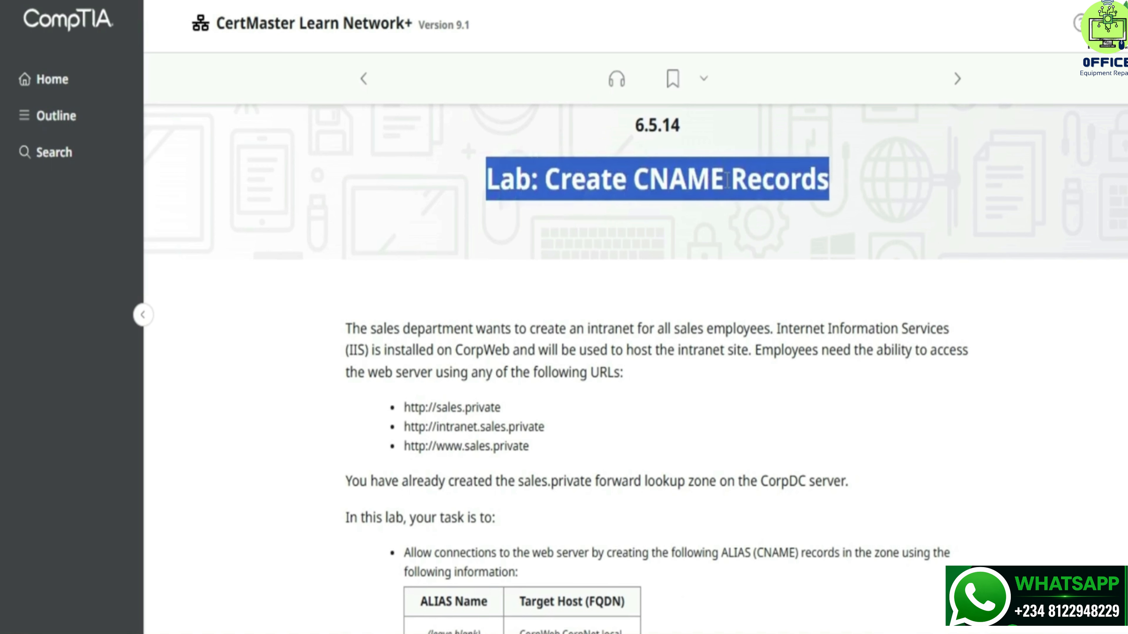
pyautogui.click(727, 180)
pyautogui.scroll(-3, 727, 180)
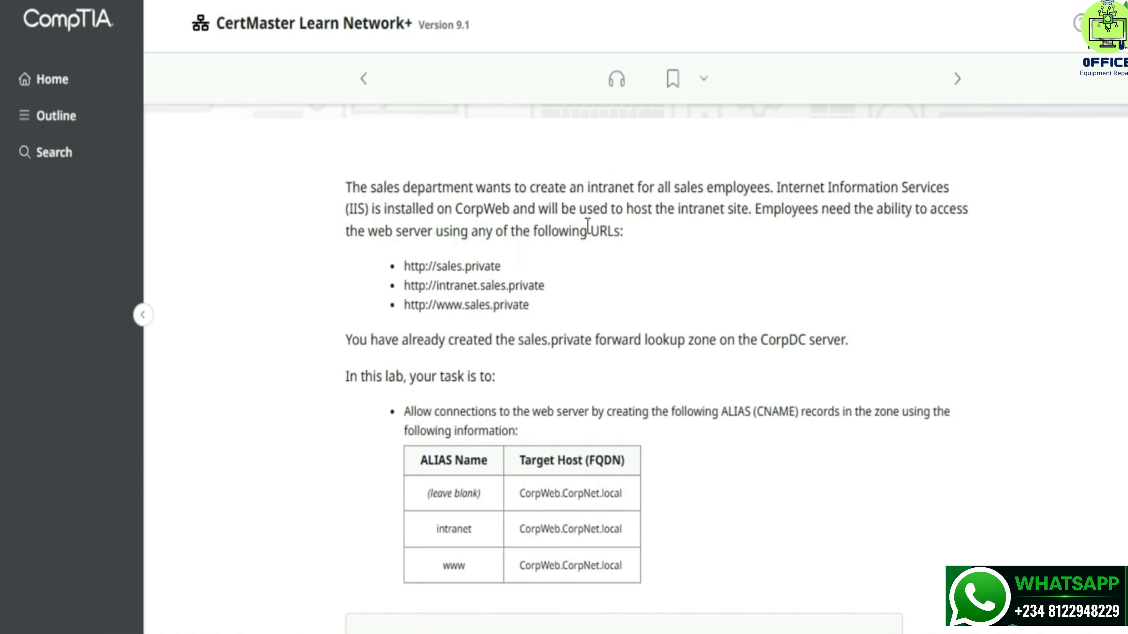
pyautogui.scroll(-1, 608, 235)
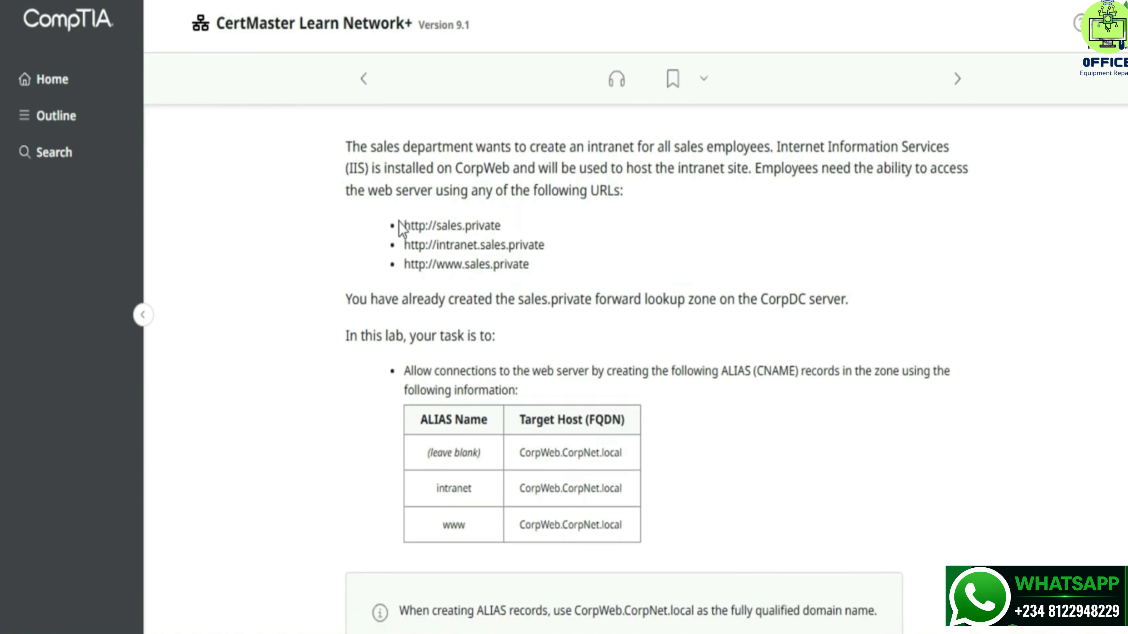
pyautogui.moveTo(396, 224); pyautogui.dragTo(533, 267)
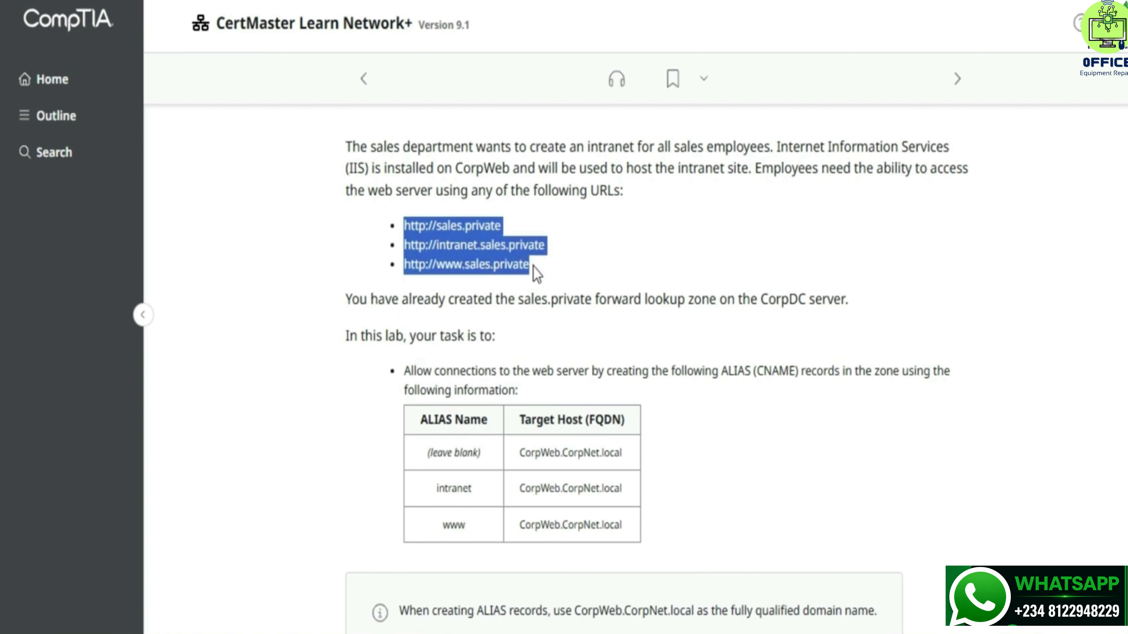
pyautogui.click(550, 277)
pyautogui.scroll(-1, 548, 273)
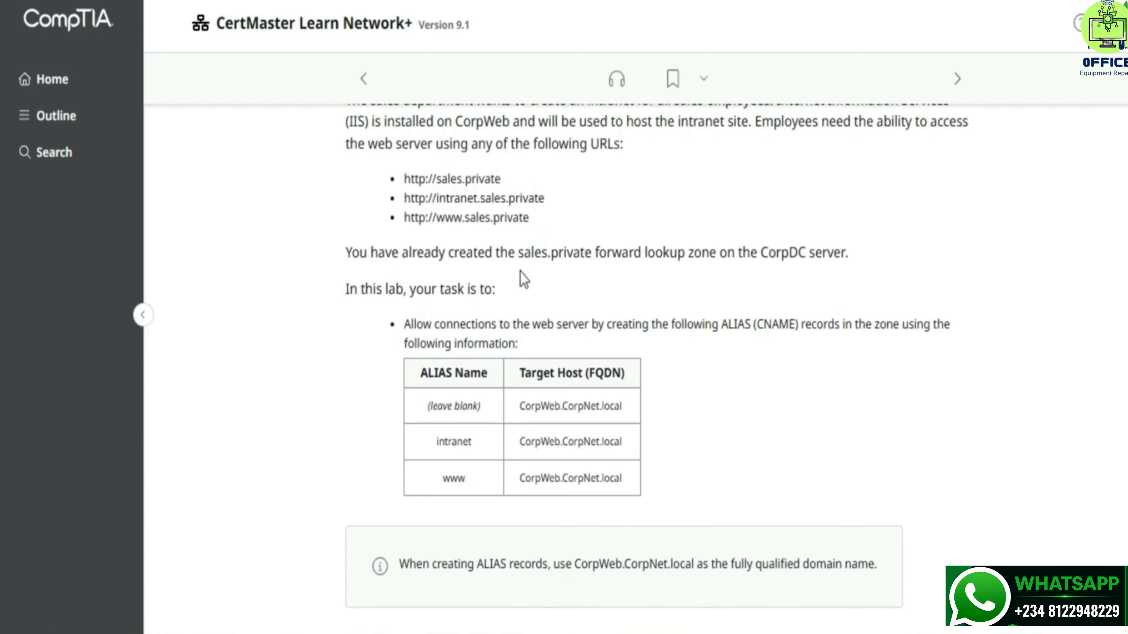
pyautogui.moveTo(509, 255); pyautogui.dragTo(722, 273)
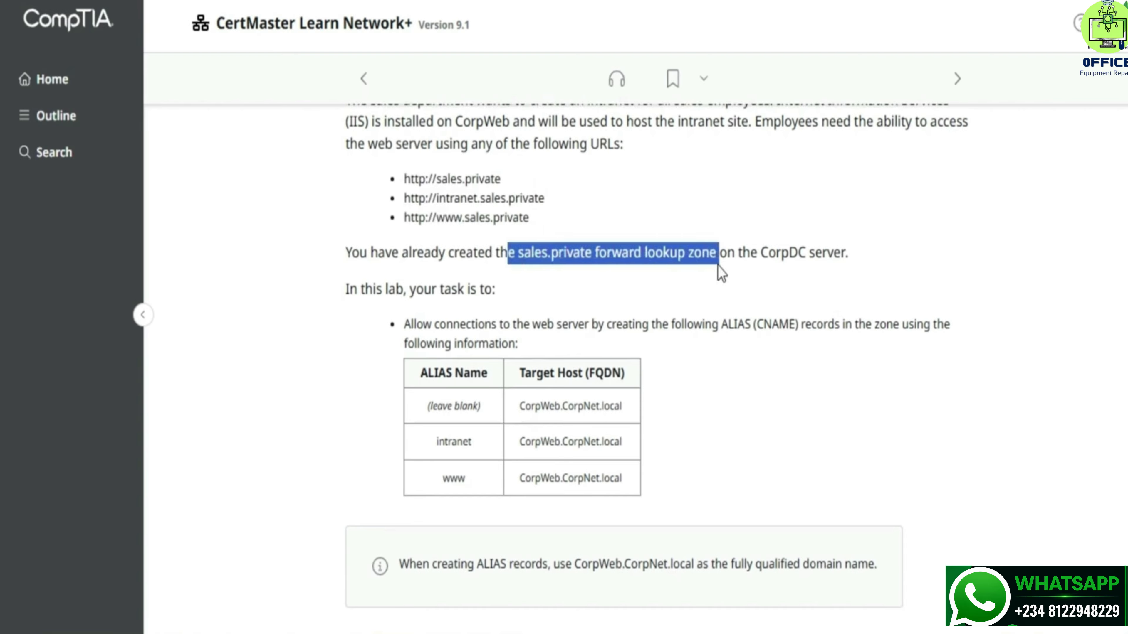
pyautogui.click(715, 259)
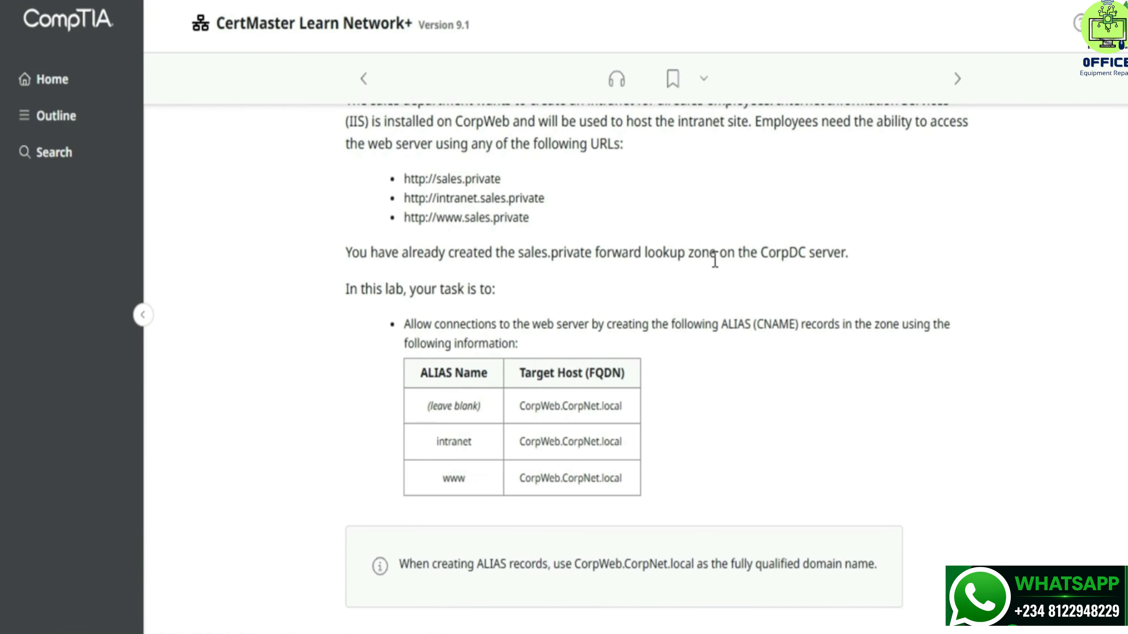
pyautogui.scroll(-2, 715, 259)
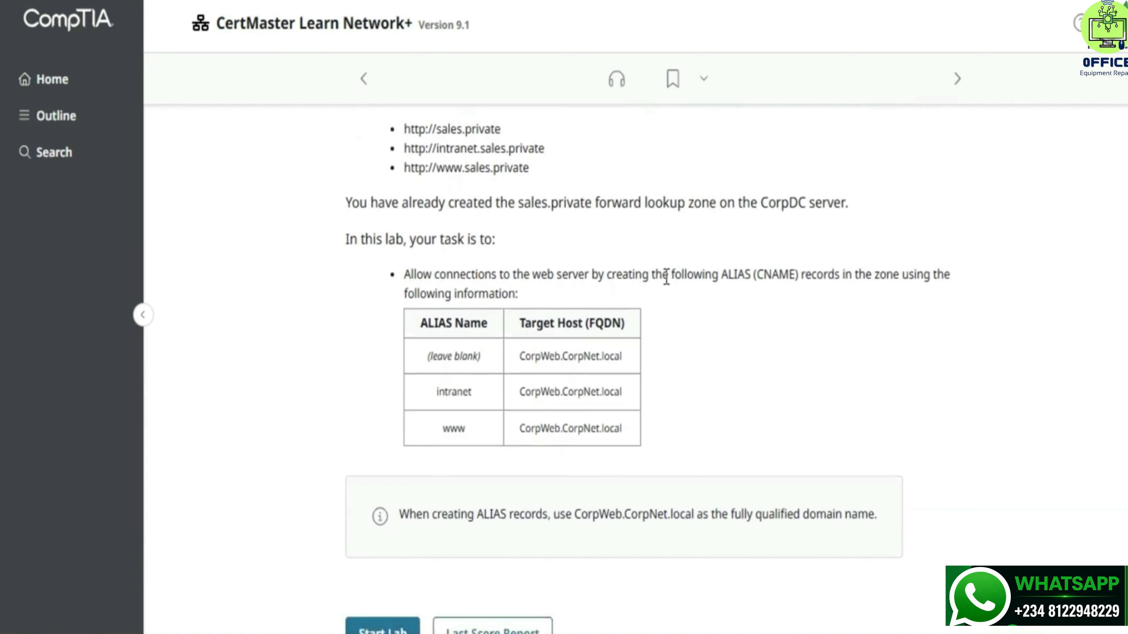
pyautogui.moveTo(607, 274); pyautogui.dragTo(830, 272)
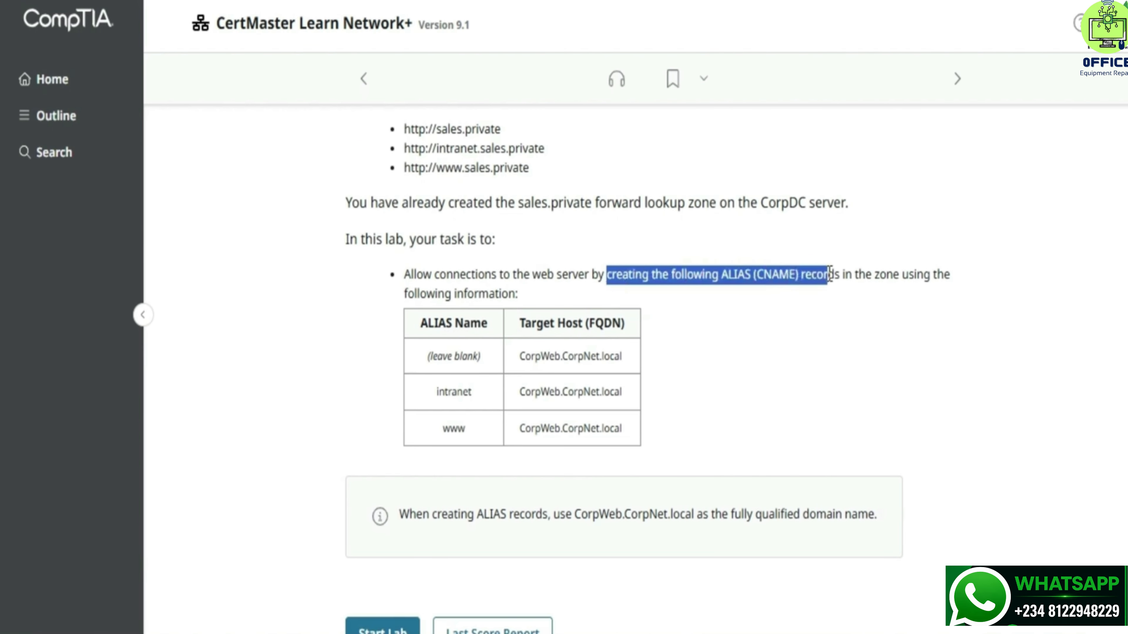
pyautogui.click(812, 283)
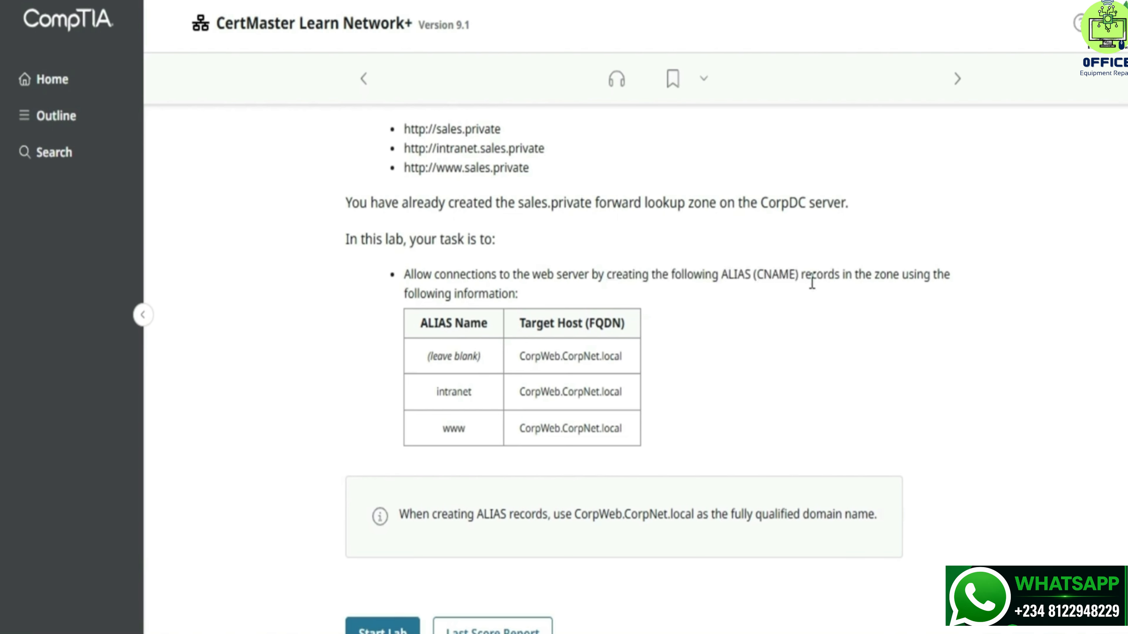
pyautogui.scroll(-1, 817, 266)
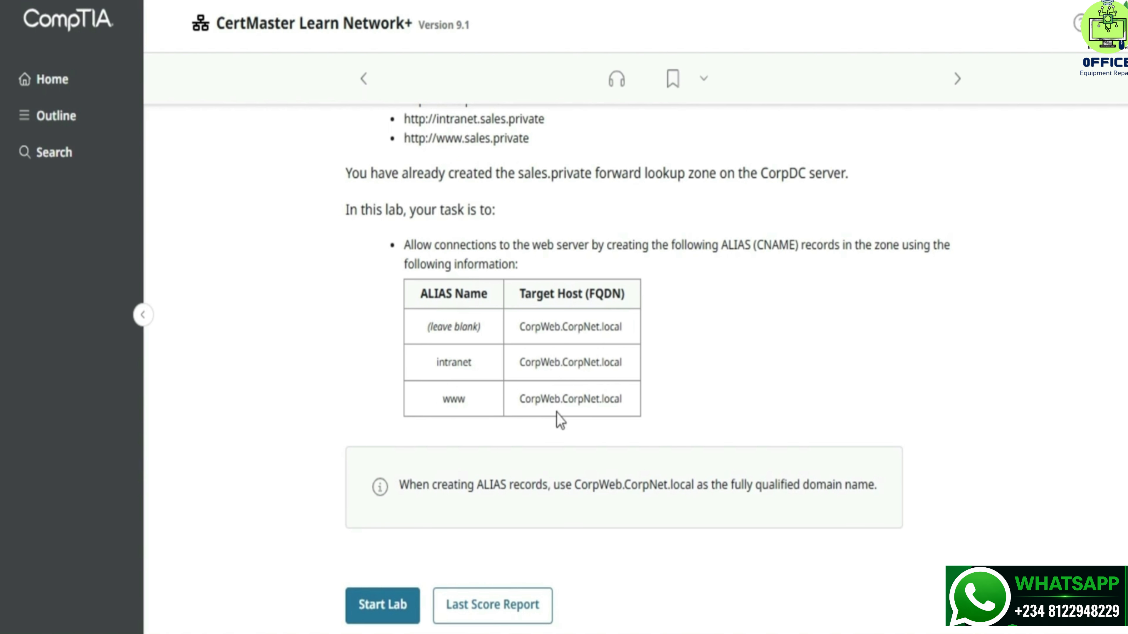
# - Start the lab and connect to the CorpDC virtual machine on CORPSERVER in a maximized window
pyautogui.scroll(-3, 566, 419)
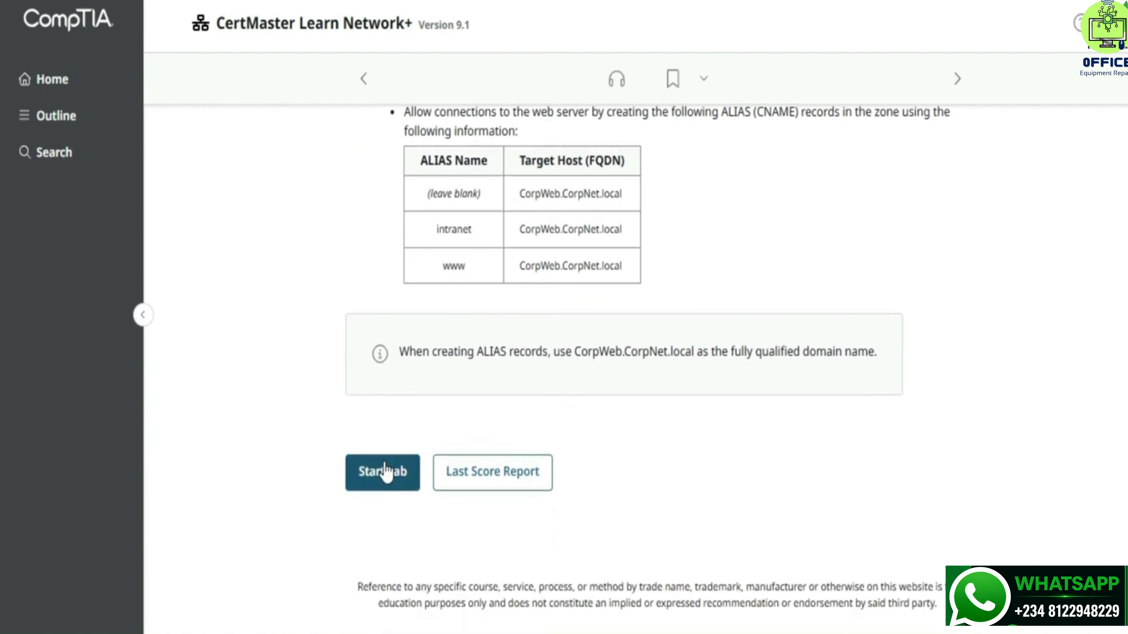
pyautogui.click(384, 463)
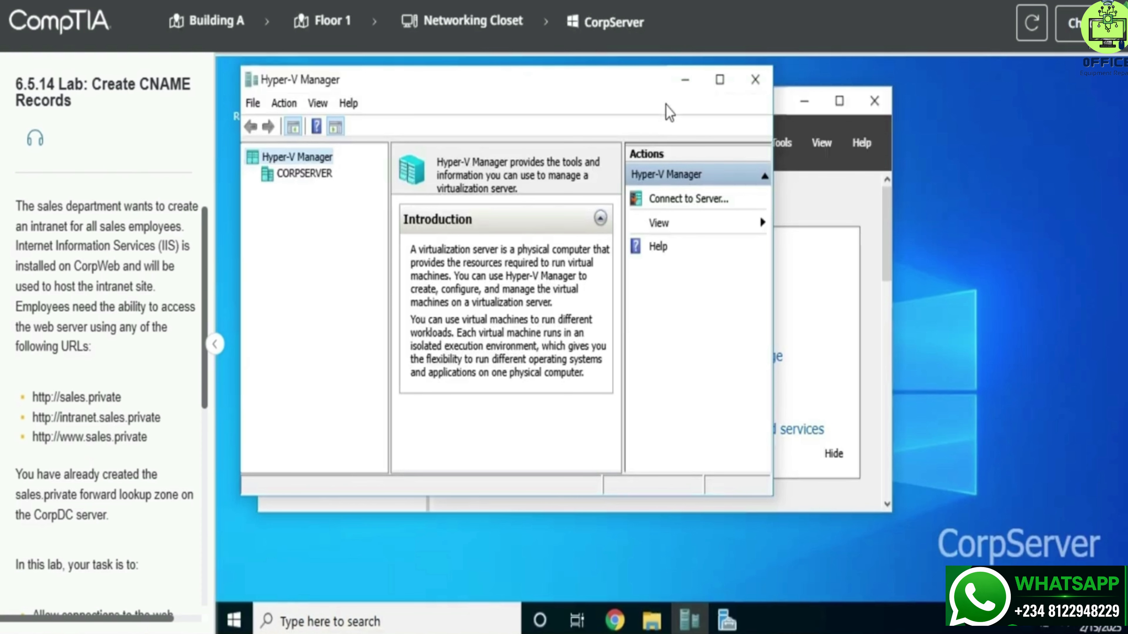
pyautogui.click(719, 92)
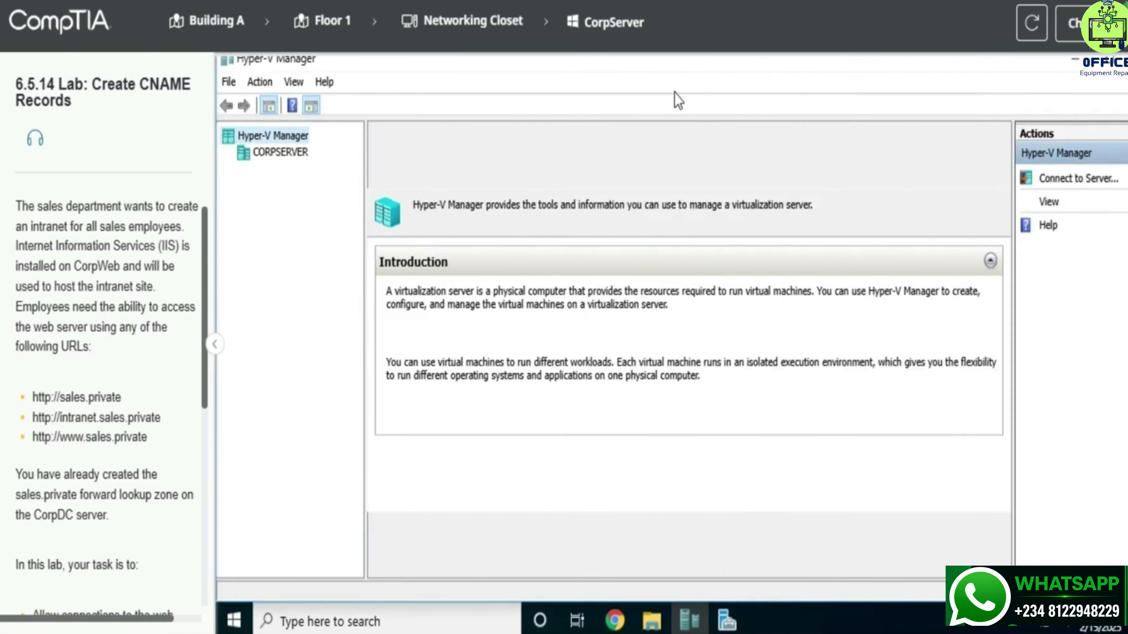
pyautogui.click(305, 159)
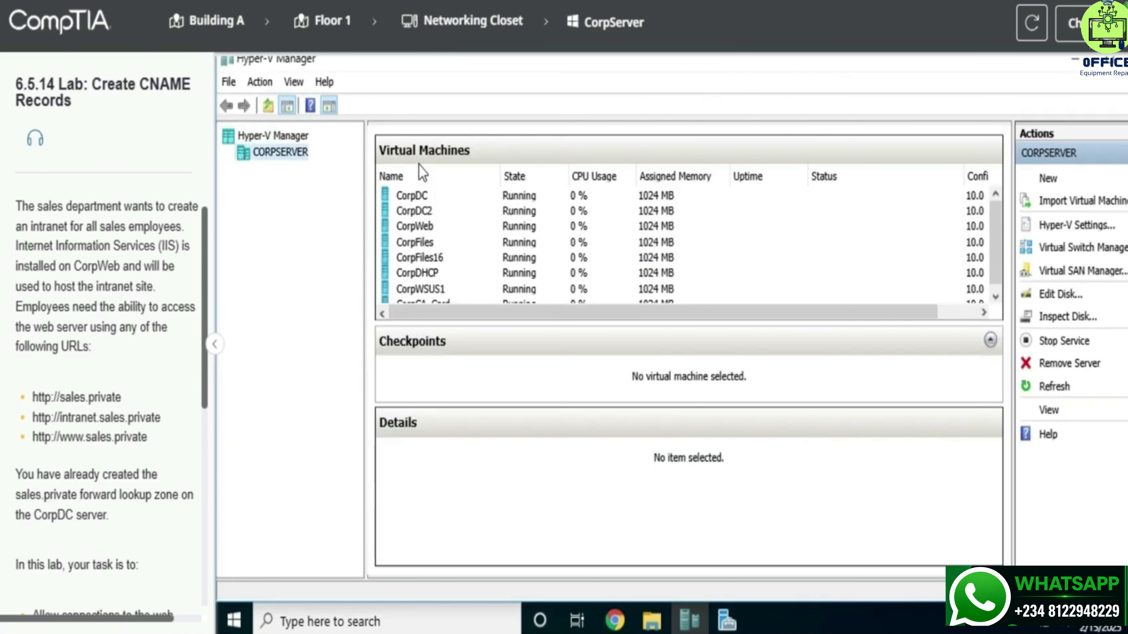
pyautogui.click(428, 203)
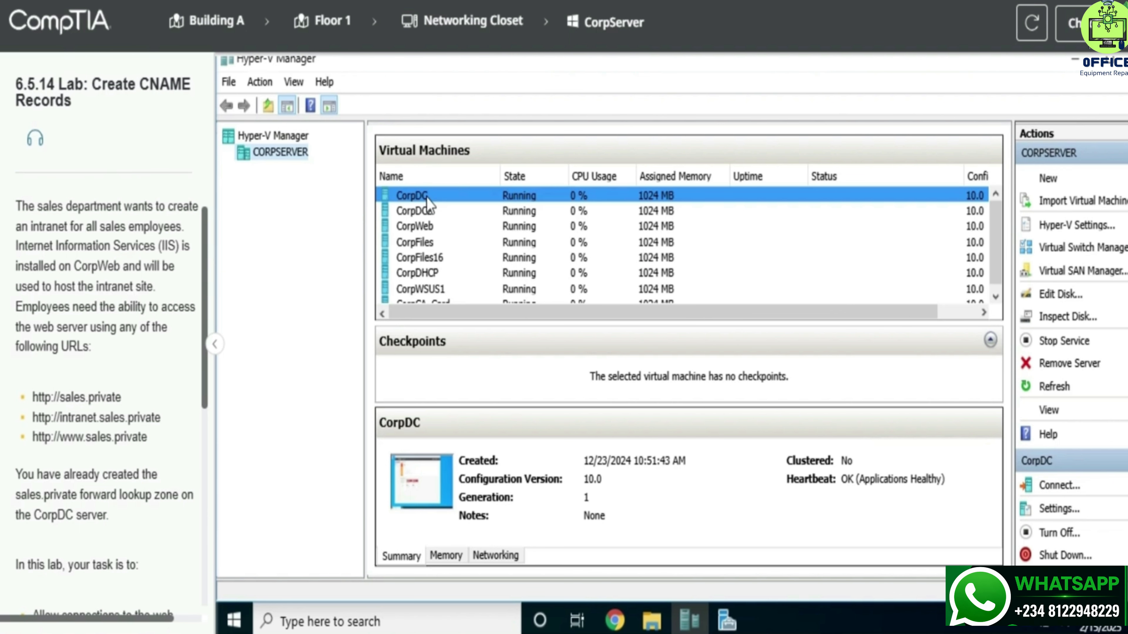
pyautogui.doubleClick(427, 201)
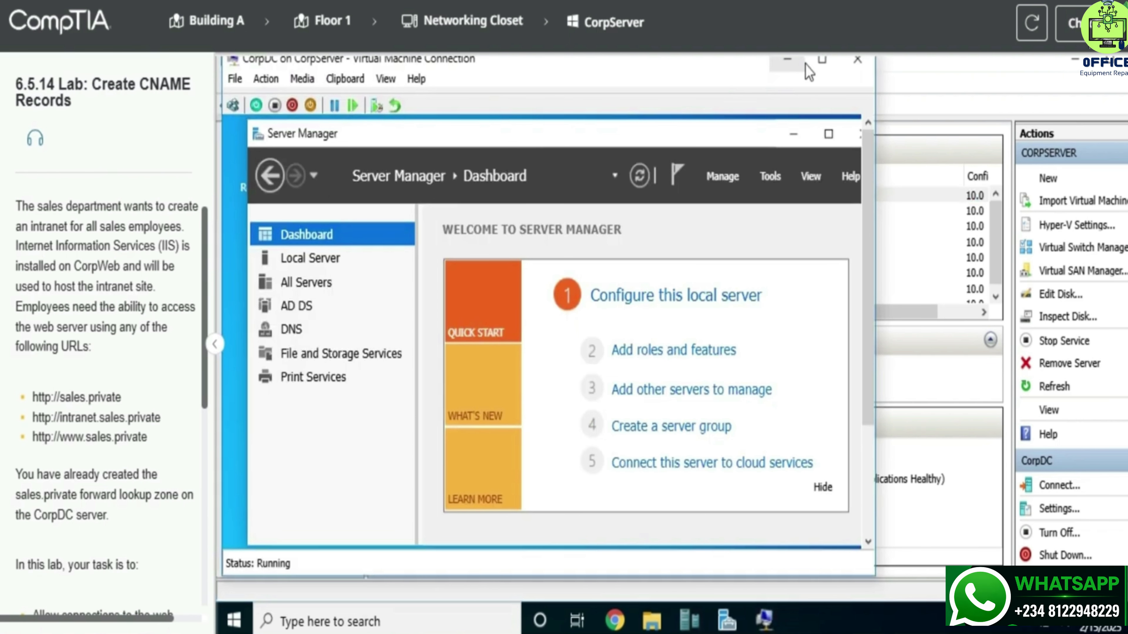
pyautogui.click(821, 61)
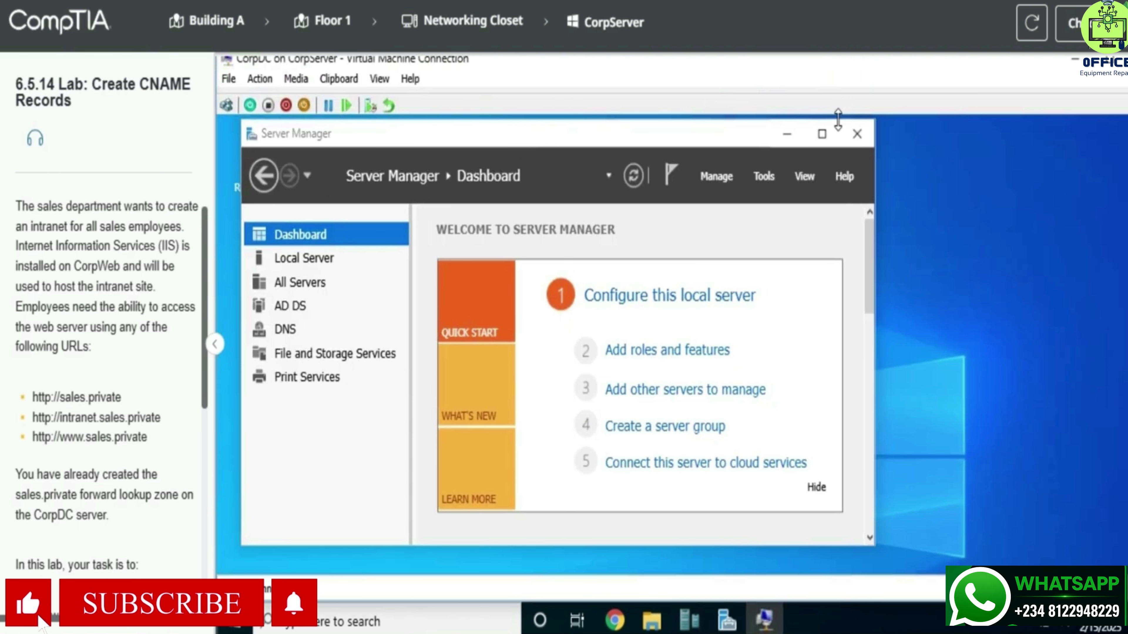
# - Launch DNS Manager from CorpDC's Server Manager, open the CORPDC server and maximize the window
pyautogui.click(822, 133)
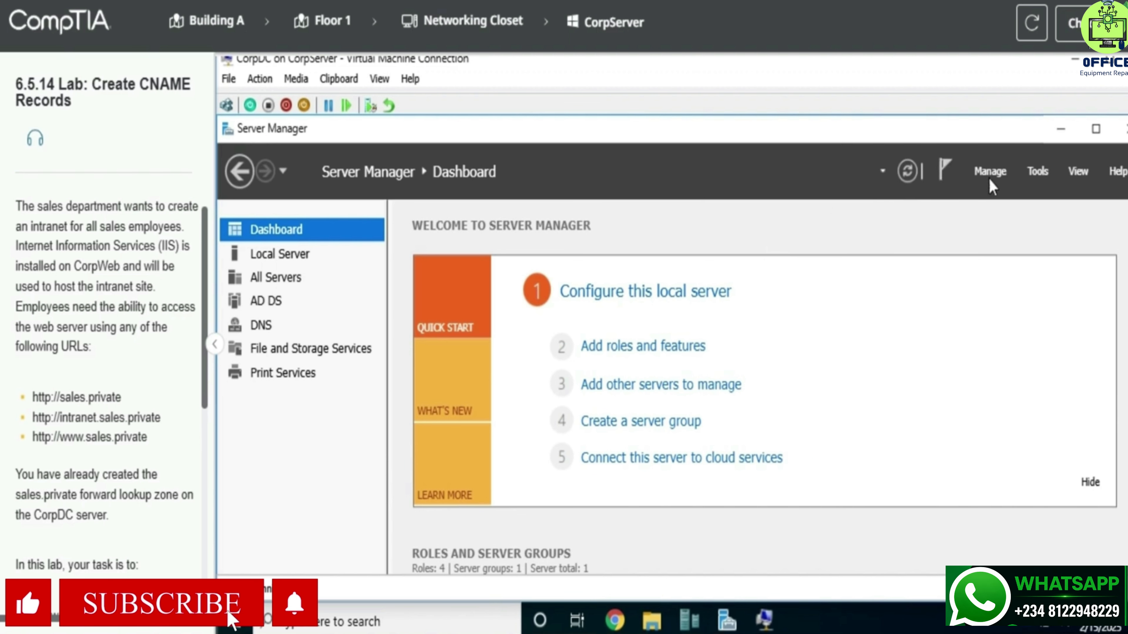
pyautogui.click(1037, 182)
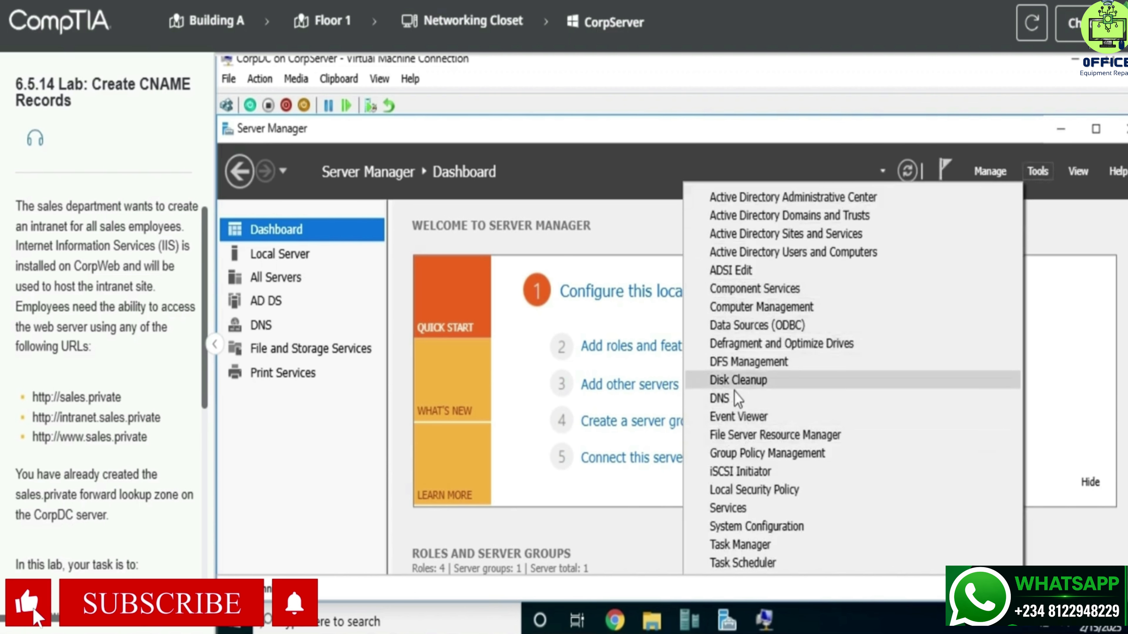
pyautogui.click(736, 399)
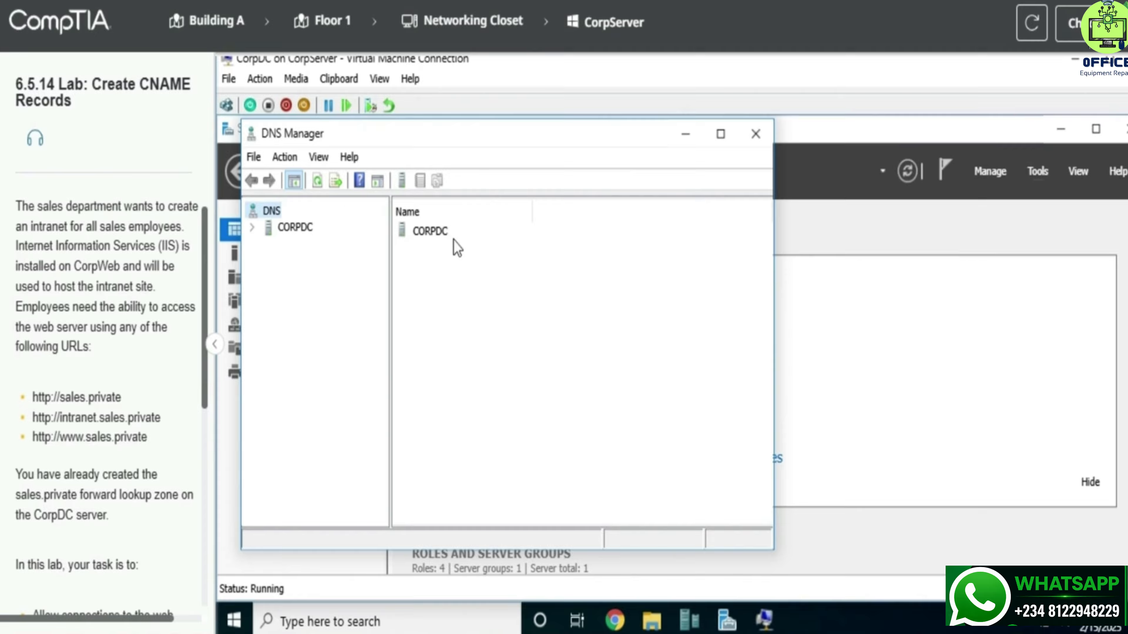
pyautogui.doubleClick(463, 236)
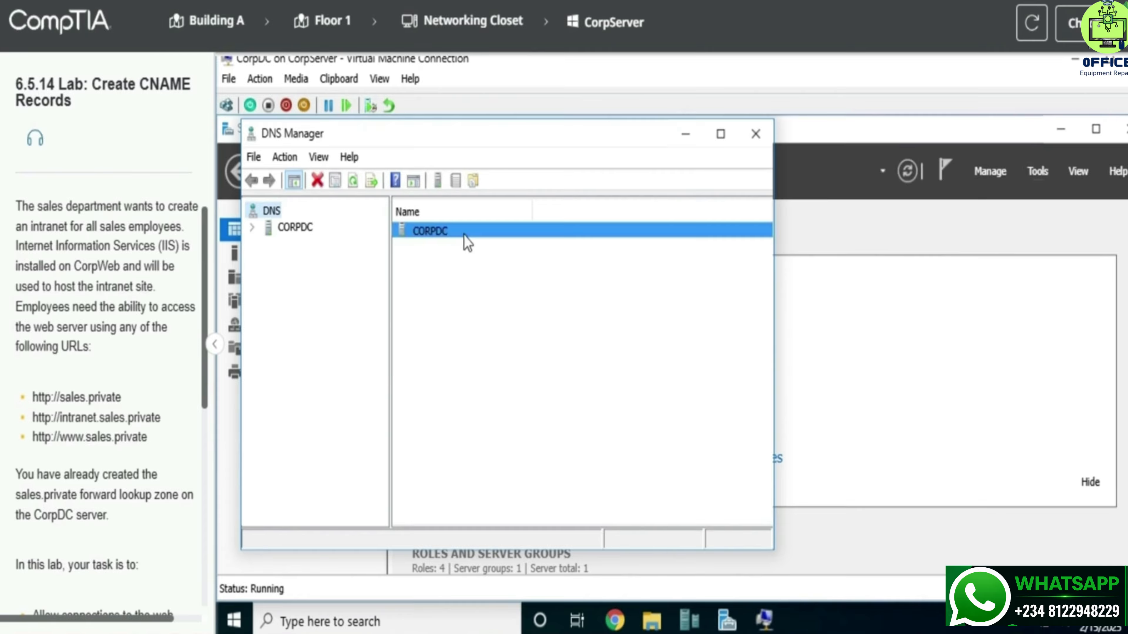
pyautogui.click(719, 142)
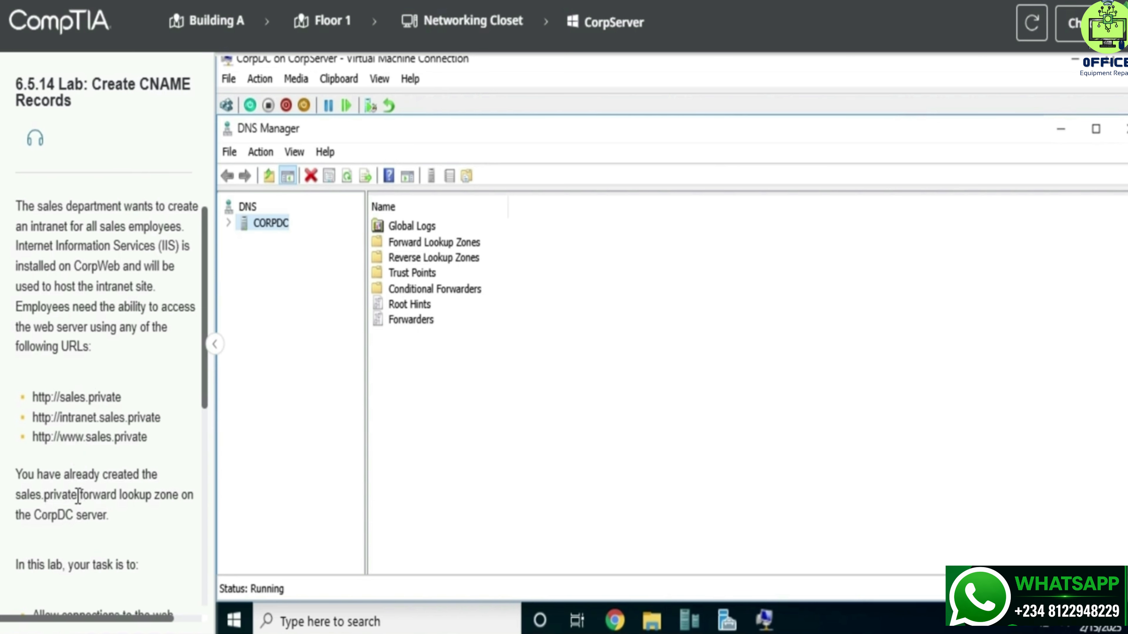
# - Open CORPDC's Forward Lookup Zones and check the lab instructions for the name of the zone to use
pyautogui.moveTo(74, 497); pyautogui.dragTo(188, 497)
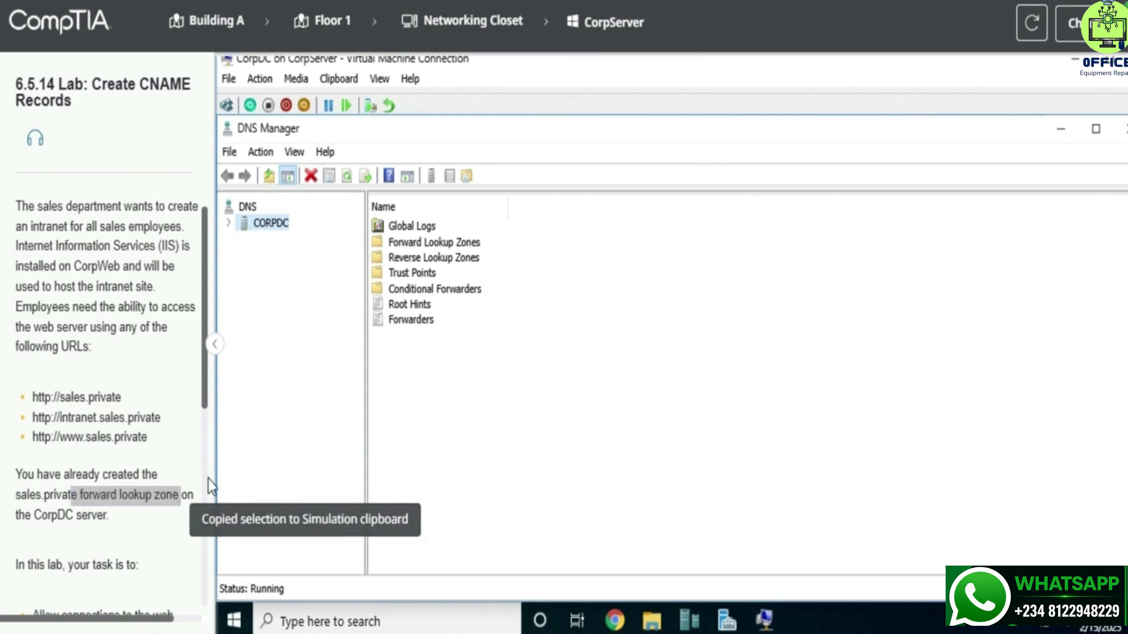
pyautogui.doubleClick(419, 250)
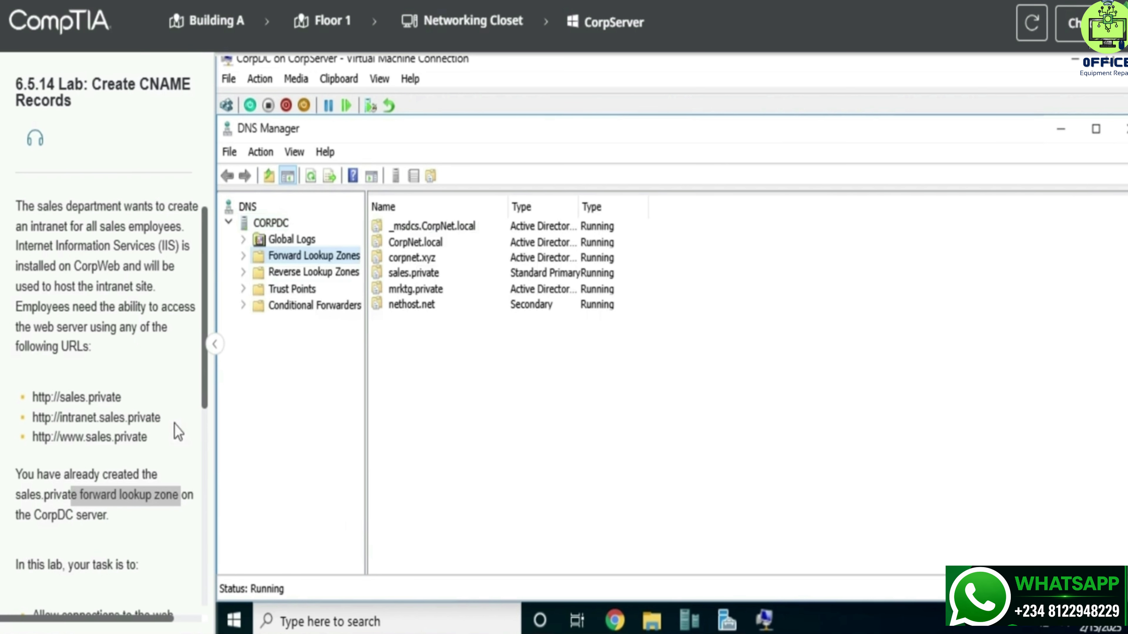
pyautogui.click(61, 444)
pyautogui.moveTo(16, 494); pyautogui.dragTo(89, 494)
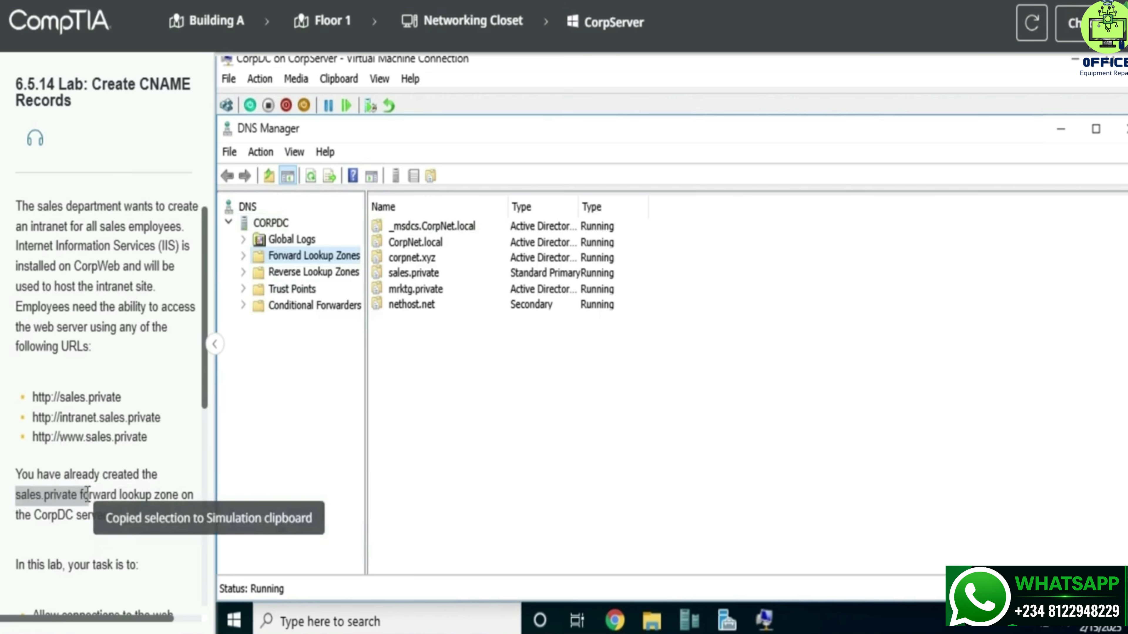
pyautogui.click(83, 495)
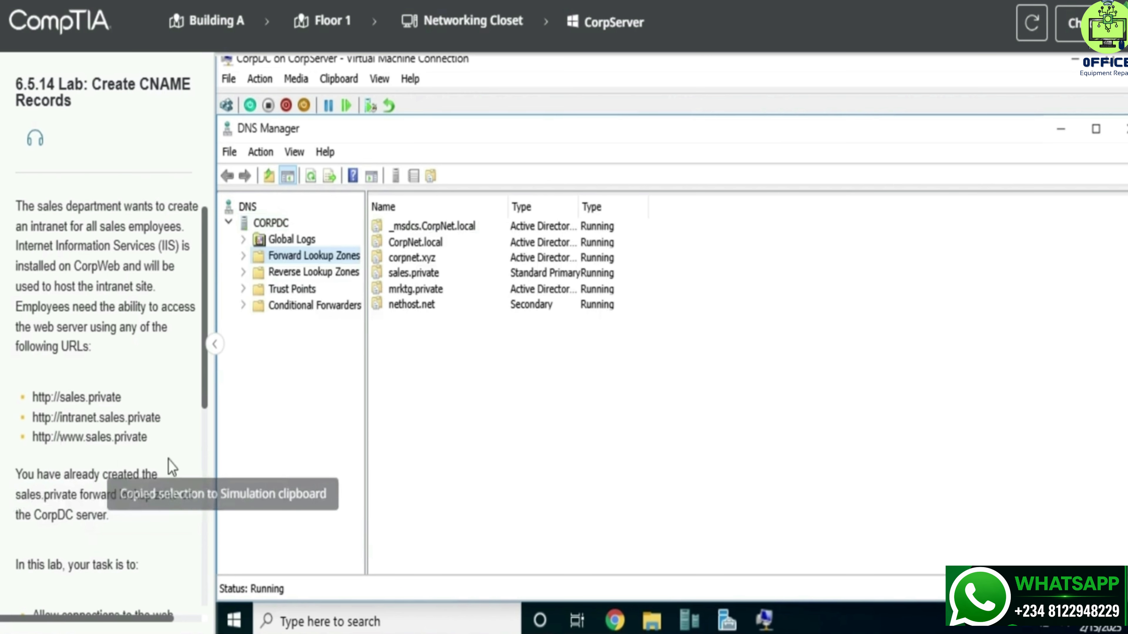
# - Start a new CNAME record in the sales.private zone and check the lab instructions for the required alias names and target host
pyautogui.click(406, 275)
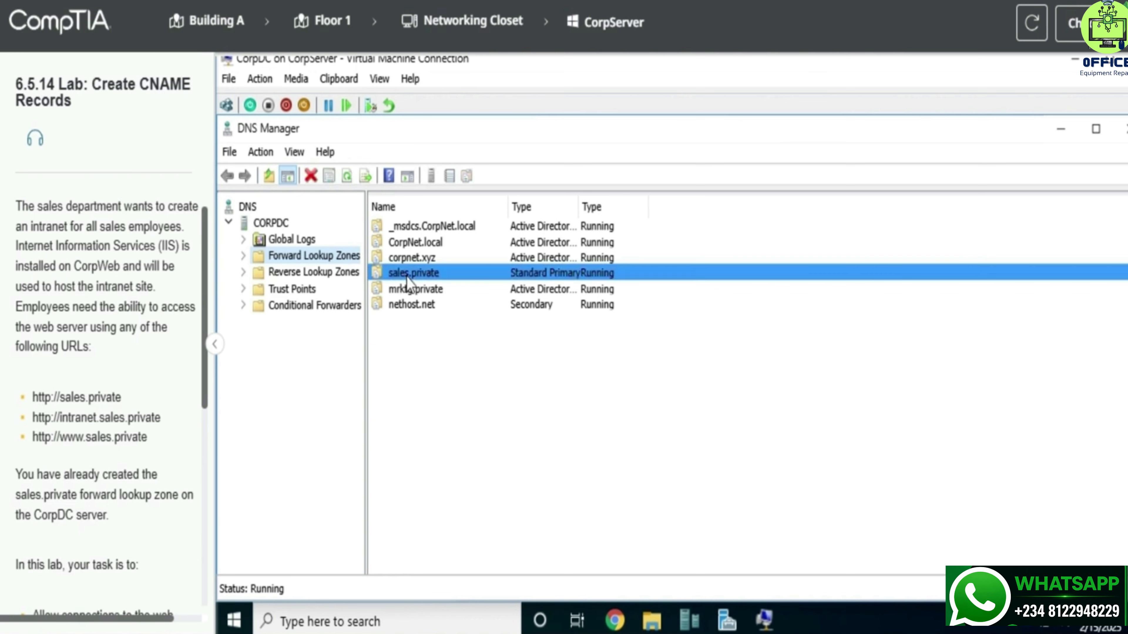
pyautogui.rightClick(407, 276)
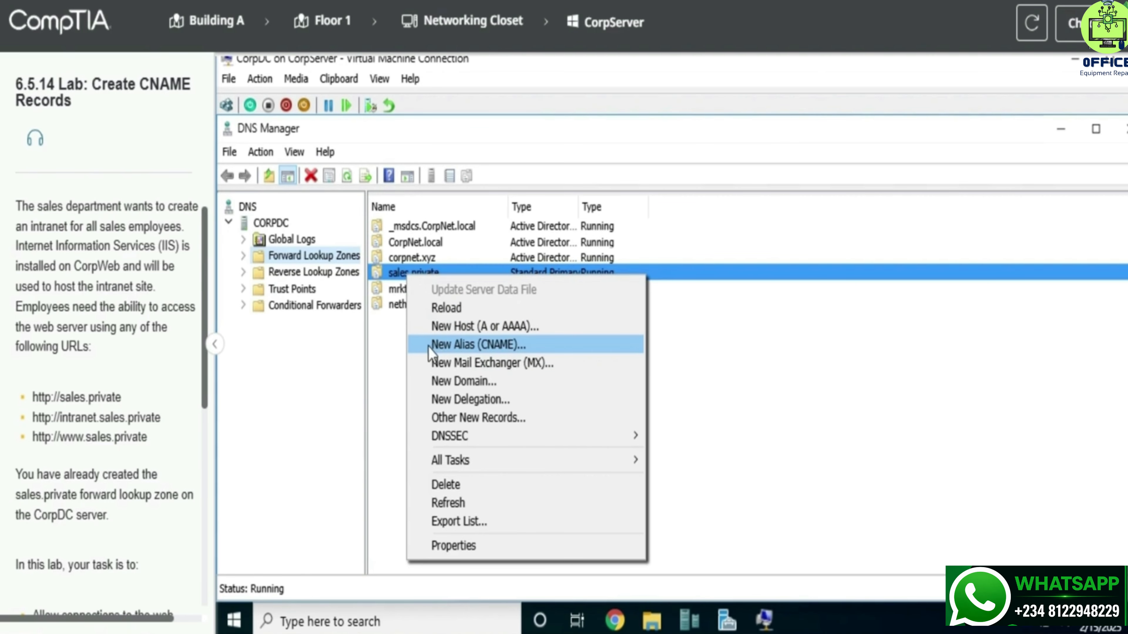
pyautogui.click(476, 351)
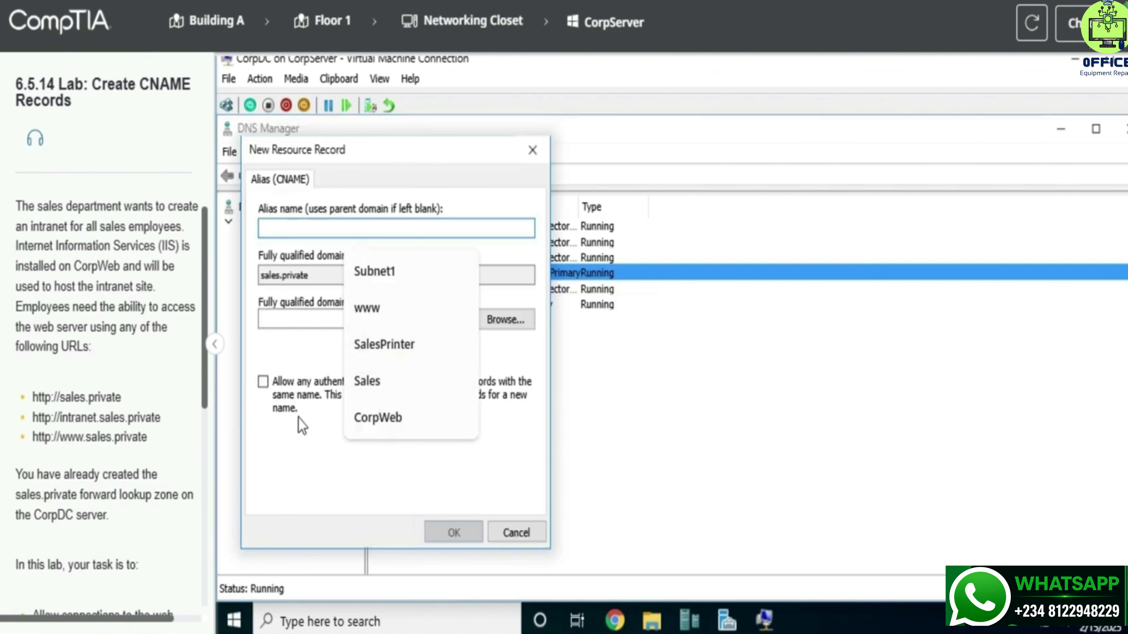
pyautogui.click(88, 434)
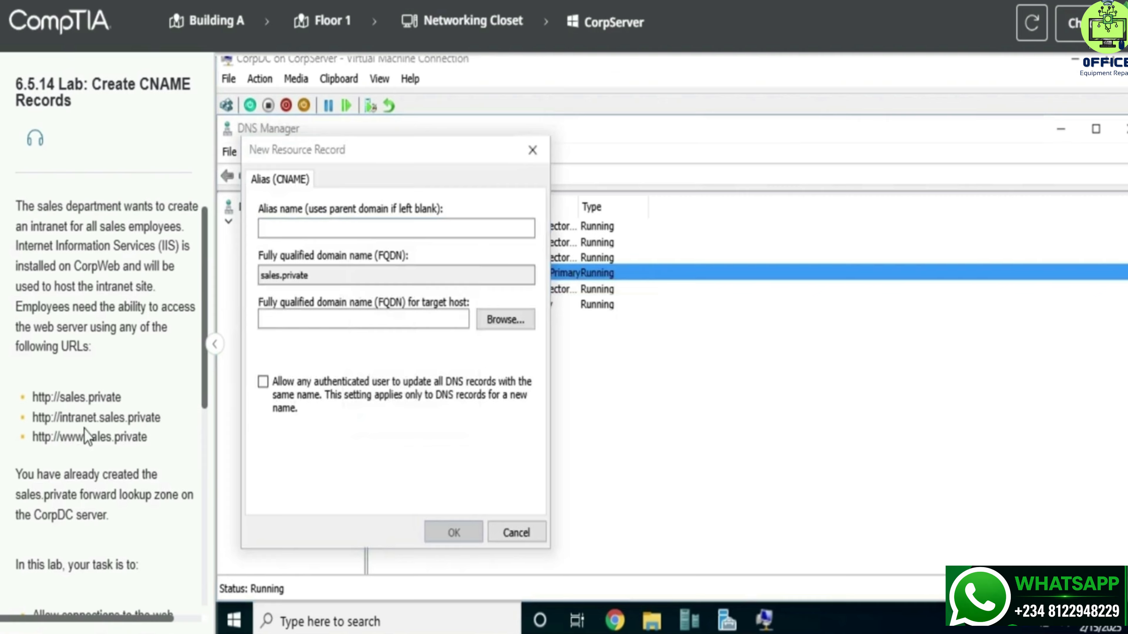
pyautogui.scroll(-3, 87, 433)
pyautogui.scroll(-5, 84, 429)
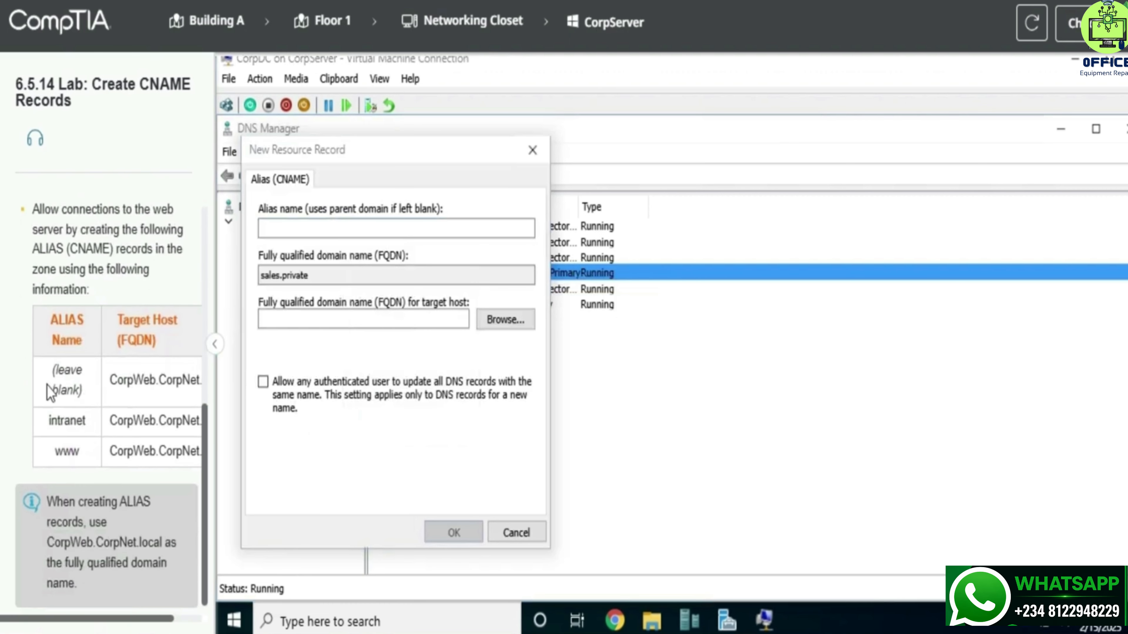
pyautogui.moveTo(23, 346); pyautogui.dragTo(170, 468)
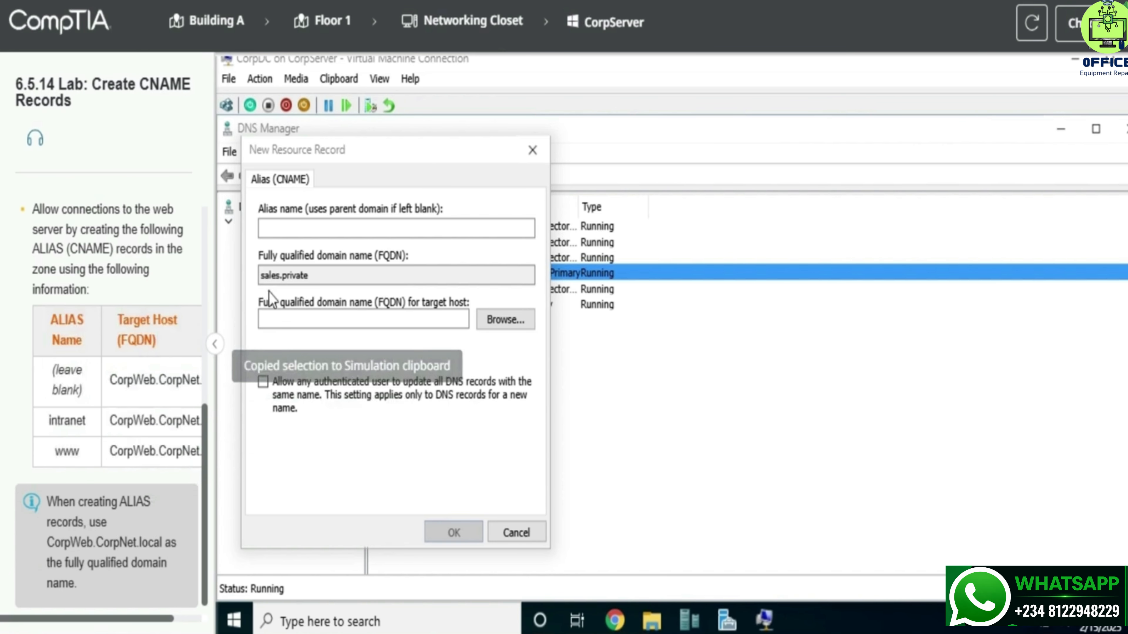
# - Leave the alias name blank, set the target host to CorpWeb.CorpNet.local and create the record
pyautogui.click(284, 327)
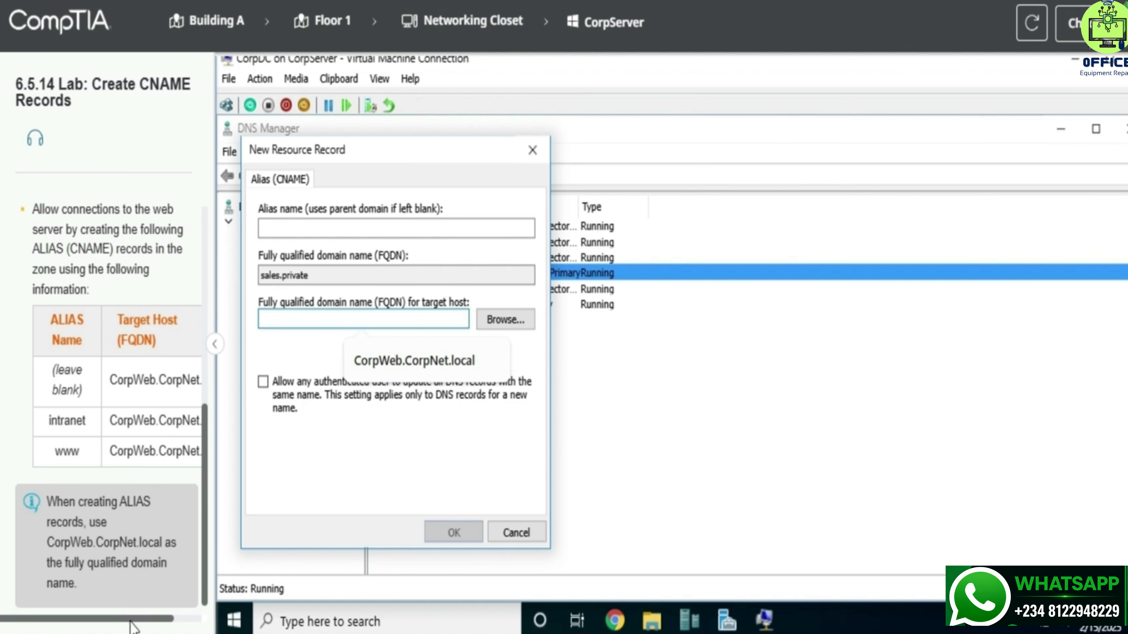
pyautogui.moveTo(136, 627); pyautogui.dragTo(165, 629)
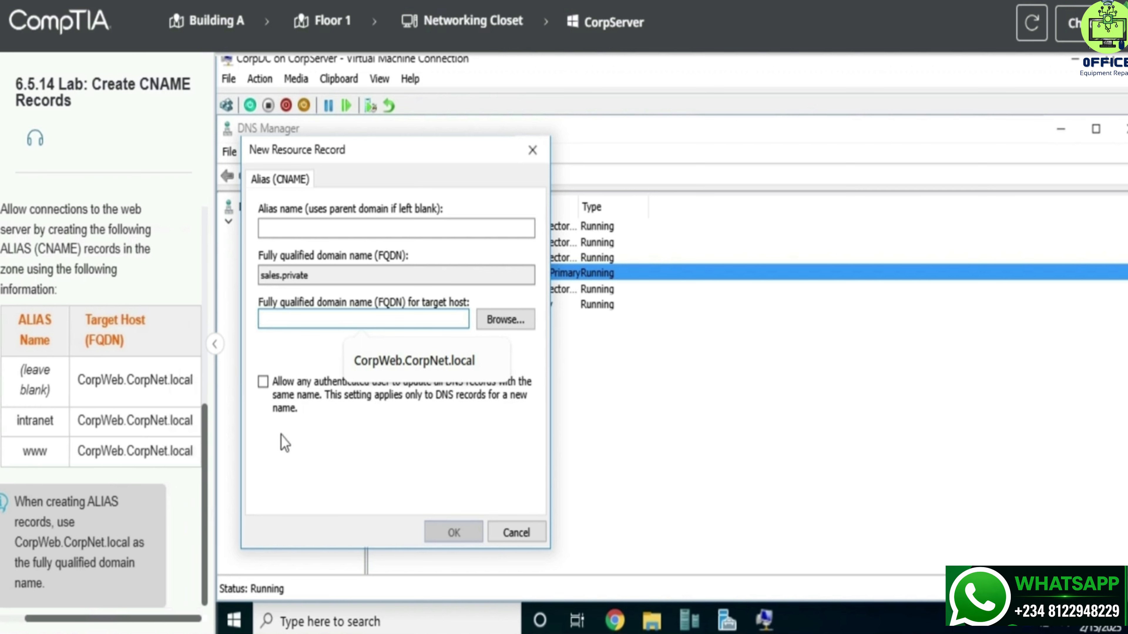
pyautogui.write('Corp')
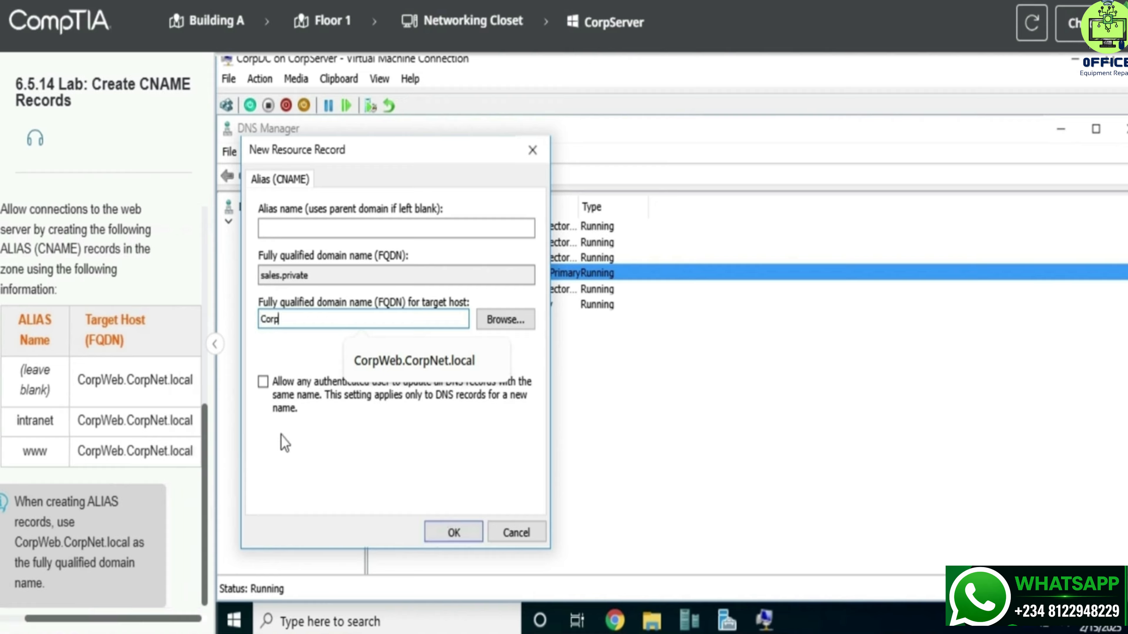
pyautogui.write('W')
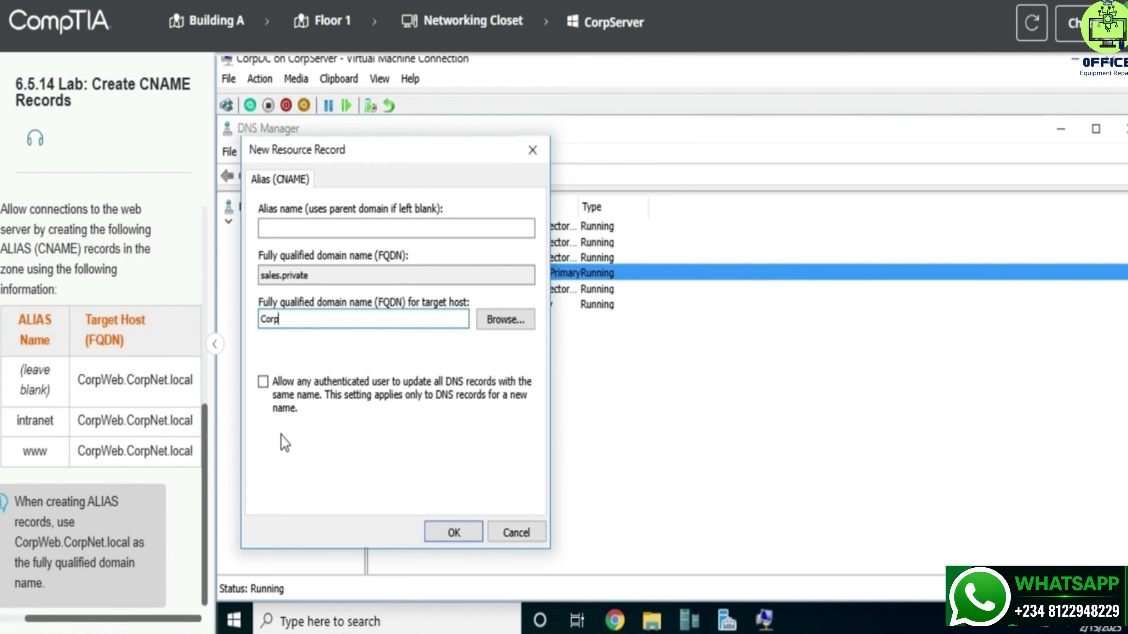
pyautogui.write('eb.Corp')
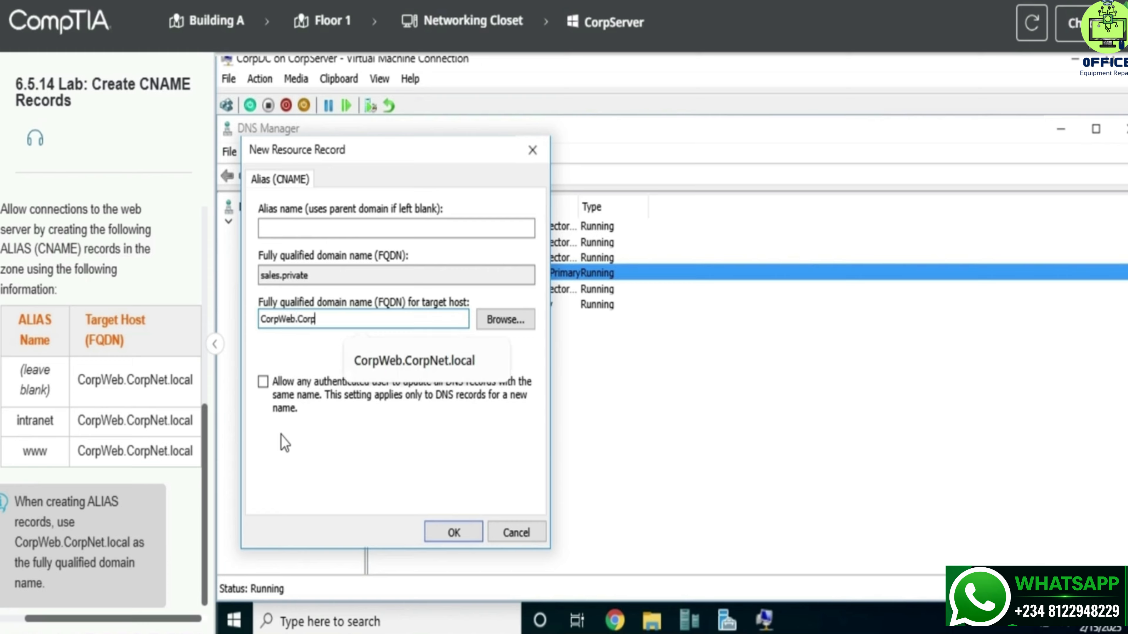
pyautogui.write('Net.local')
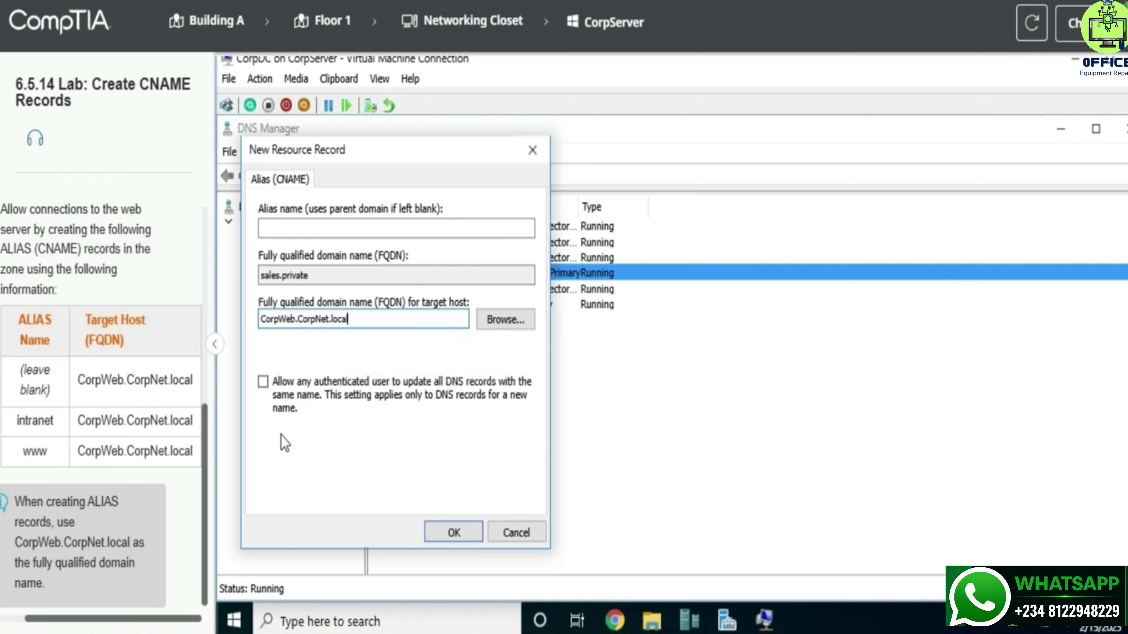
pyautogui.click(469, 533)
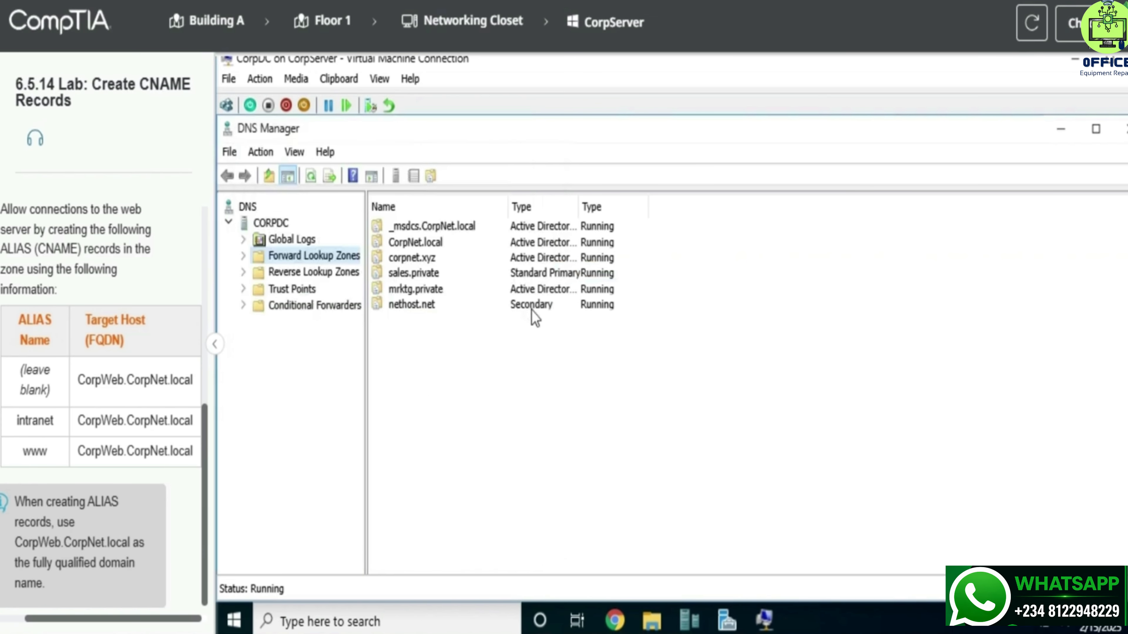
# - Create a CNAME record in the sales.private zone with alias name intranet and target host CorpWeb.CorpNet.local
pyautogui.click(427, 273)
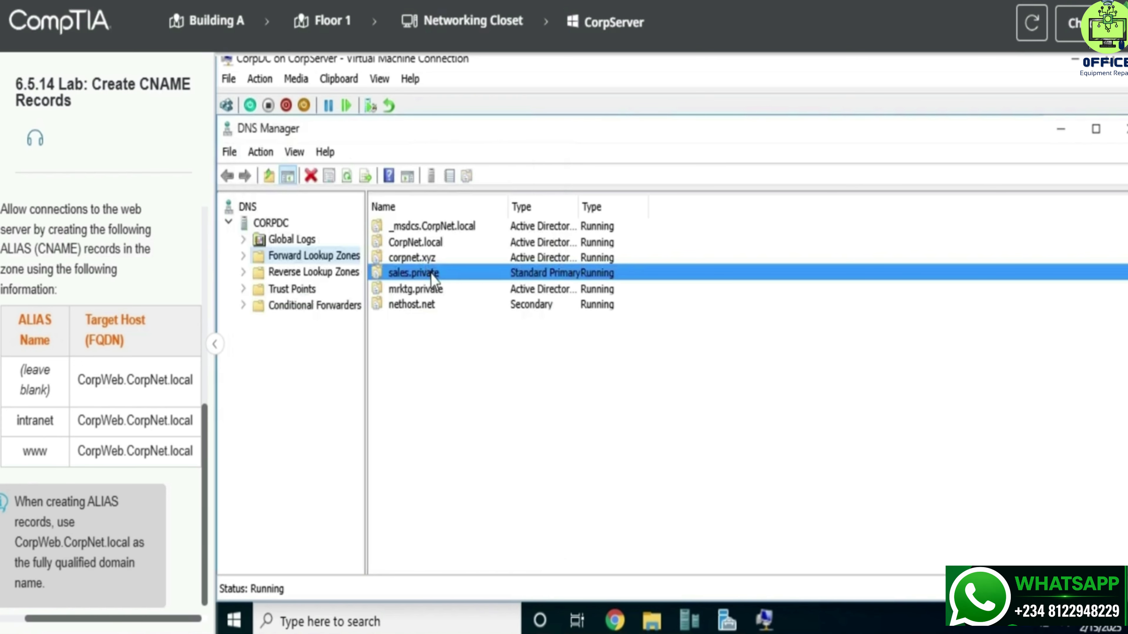
pyautogui.rightClick(431, 274)
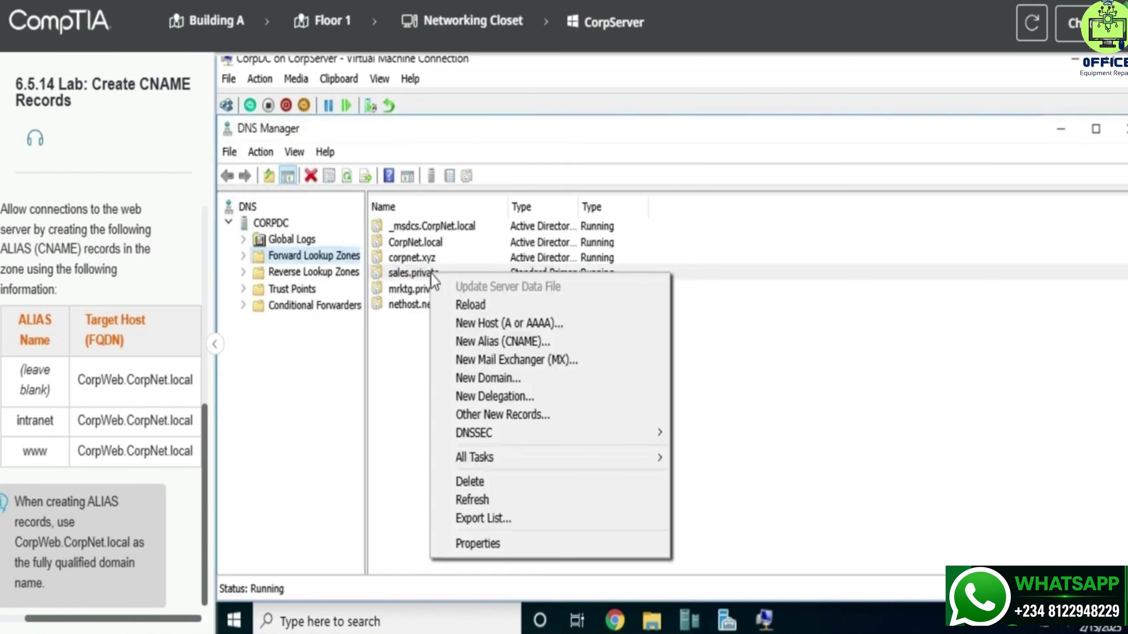
pyautogui.click(512, 335)
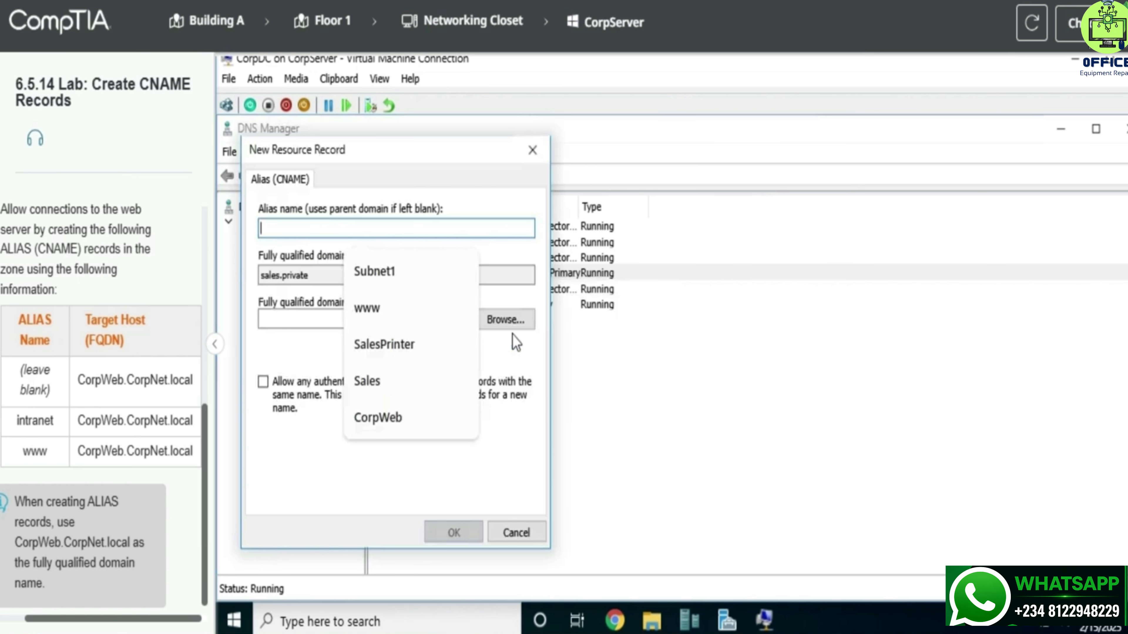
pyautogui.write('i')
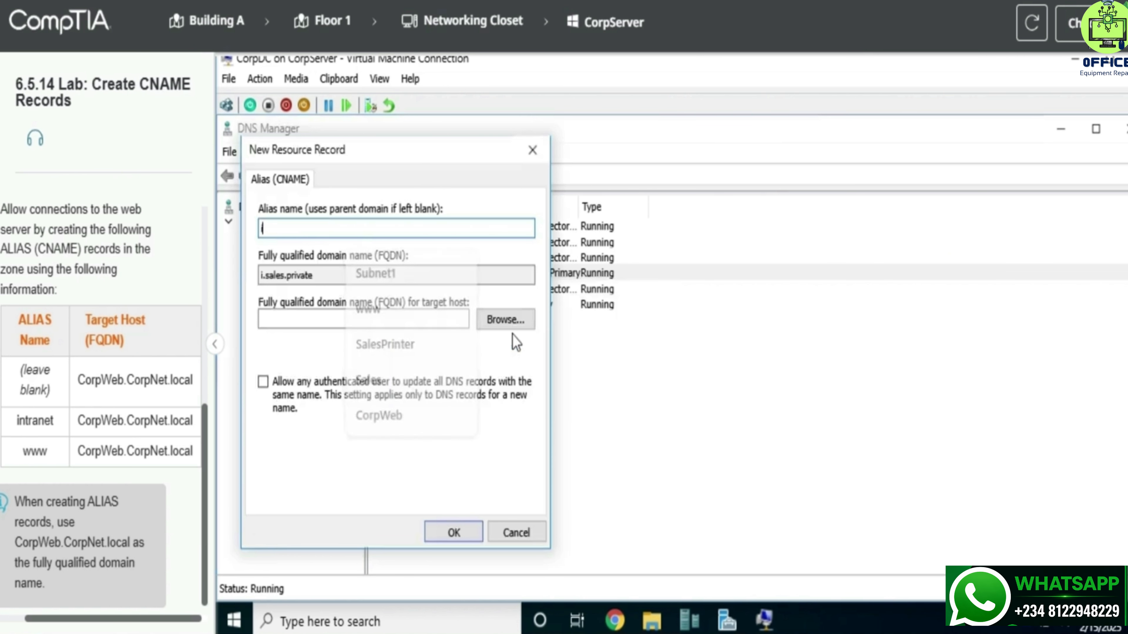
pyautogui.write('nt')
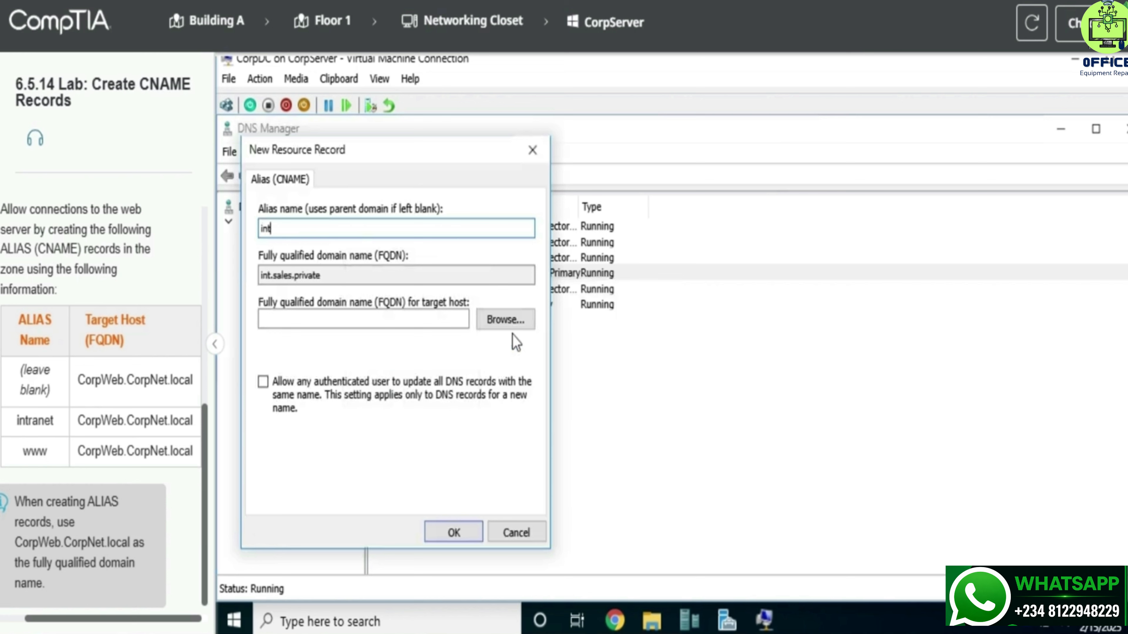
pyautogui.write('ranet')
pyautogui.click(450, 321)
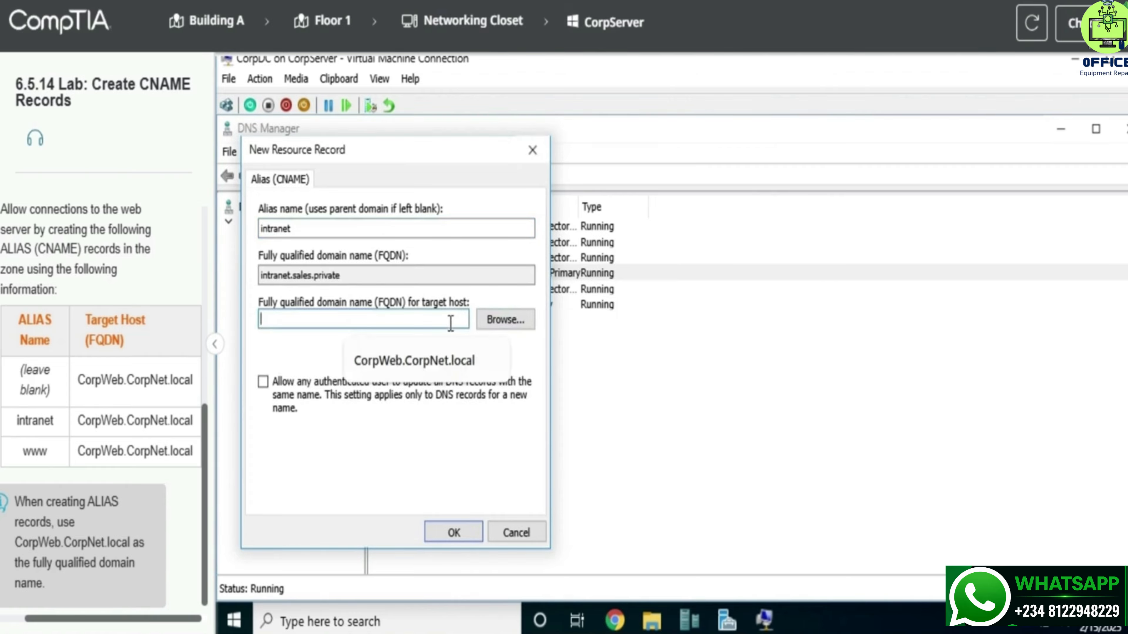
pyautogui.write('CorpWeb.CorpNet.local')
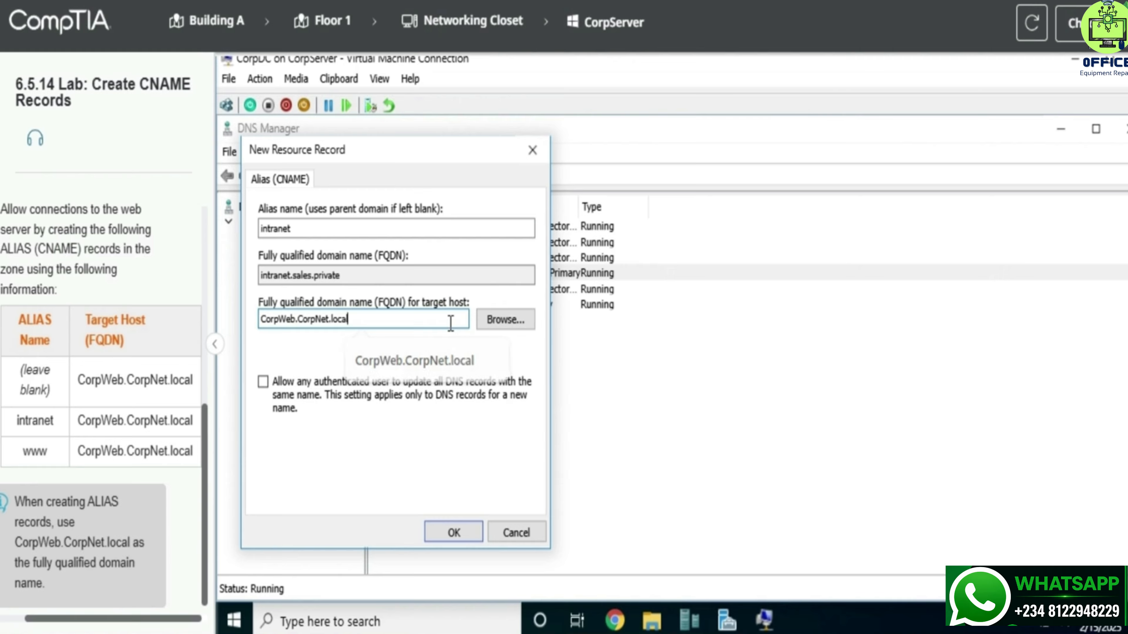
pyautogui.press('Return')
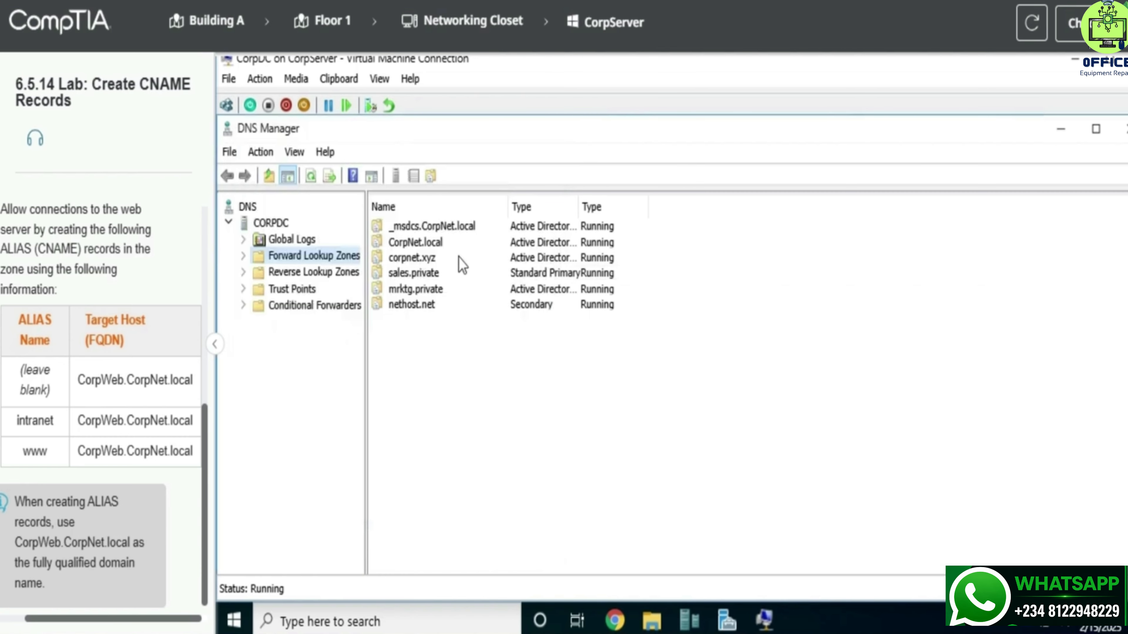
# - Create a CNAME record in sales.private with alias name www and target host CorpWeb.CorpNet.local, and review the lab's alias table
pyautogui.click(437, 271)
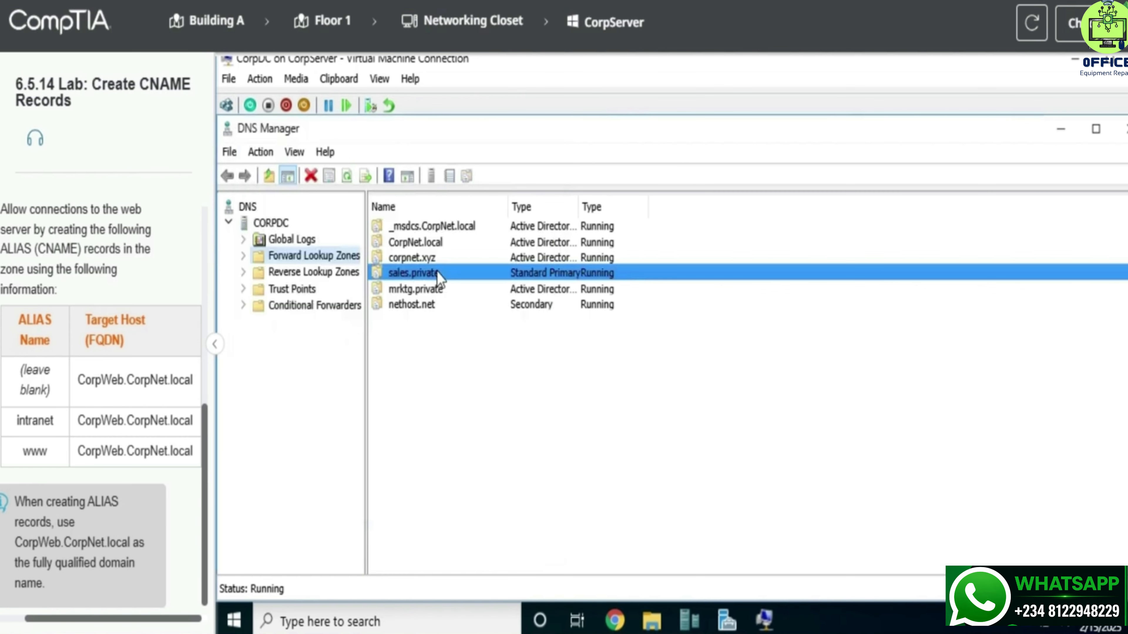
pyautogui.rightClick(428, 277)
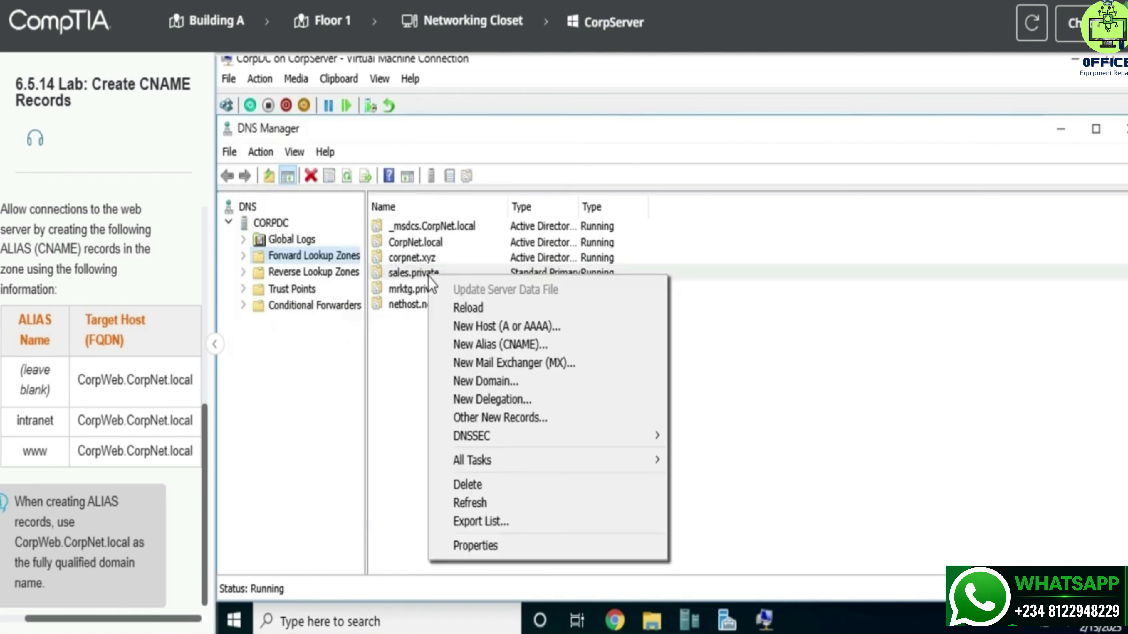
pyautogui.click(539, 345)
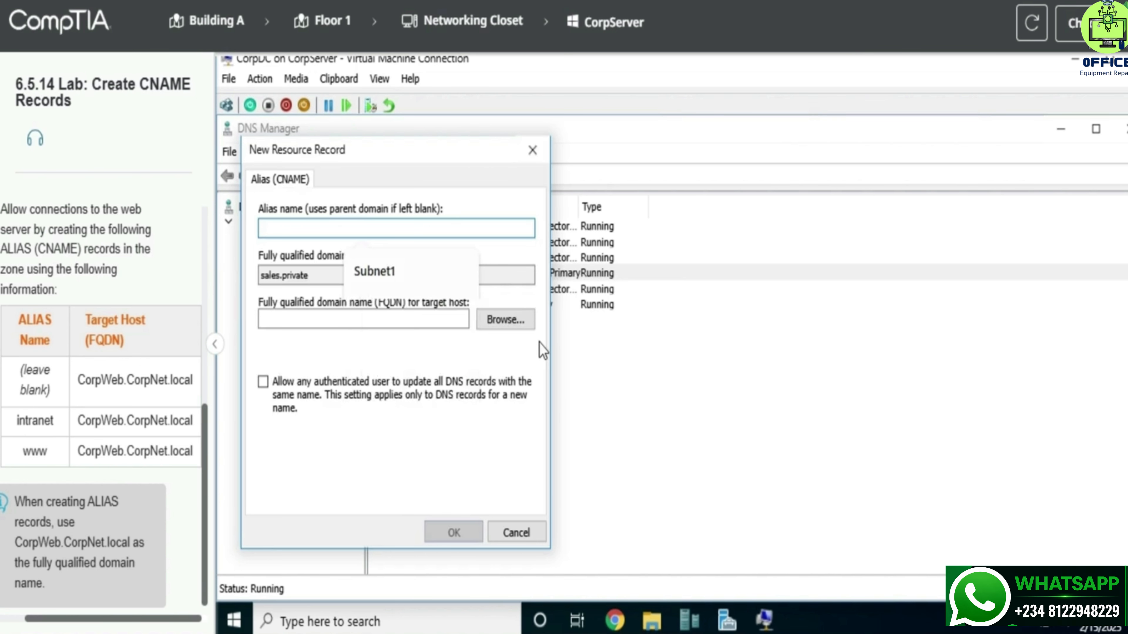
pyautogui.write('www')
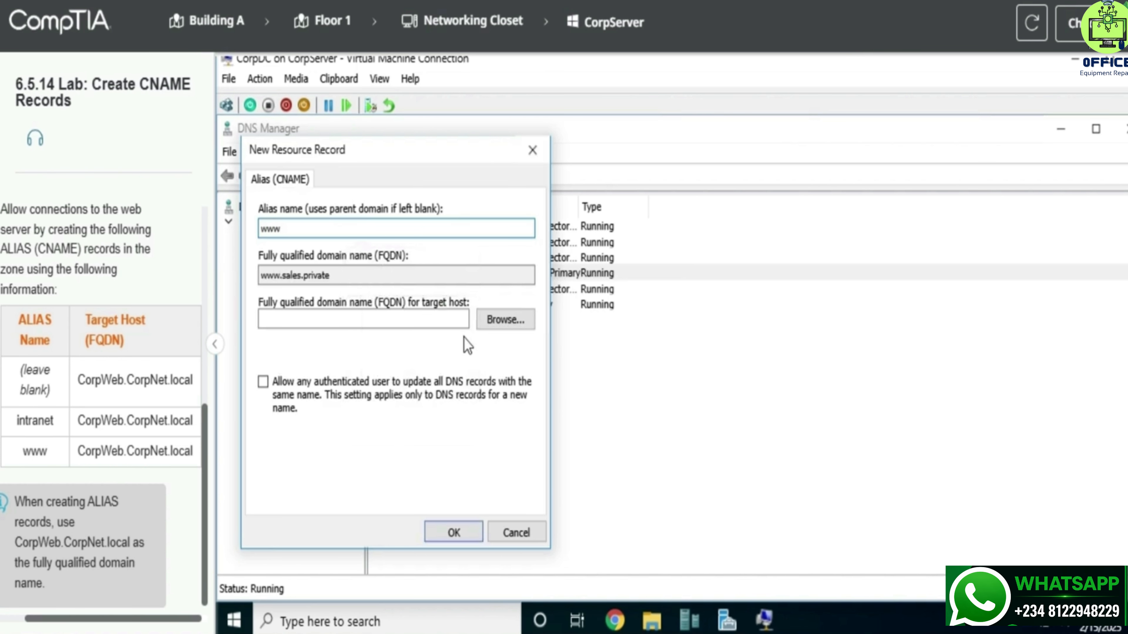
pyautogui.click(428, 326)
pyautogui.write('Cor')
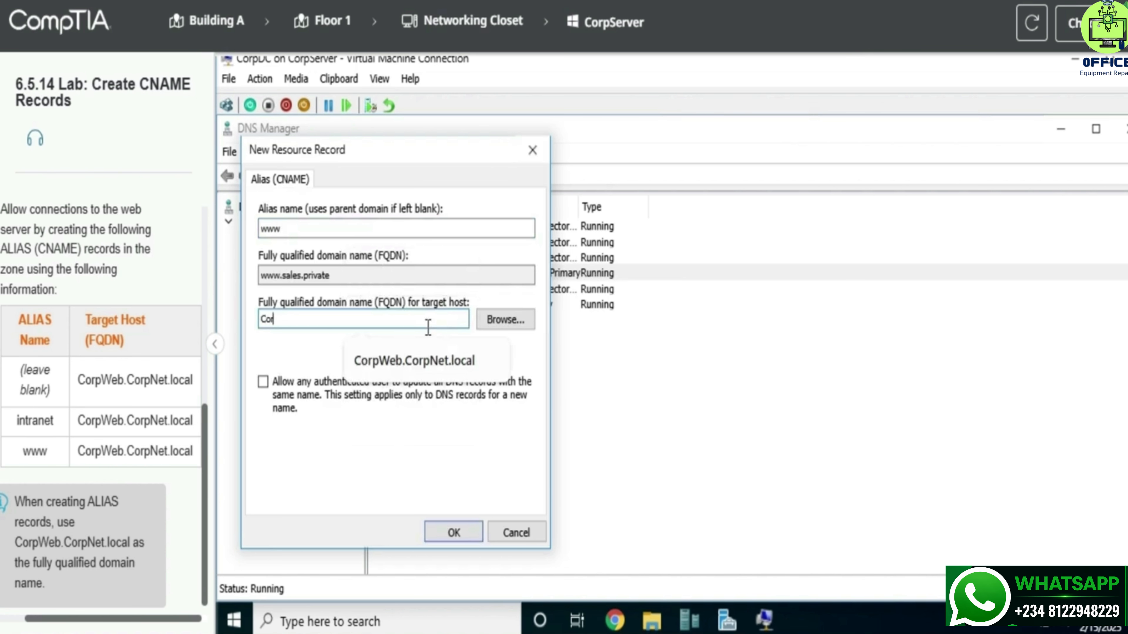
pyautogui.write('pWeb.CorpNet.local')
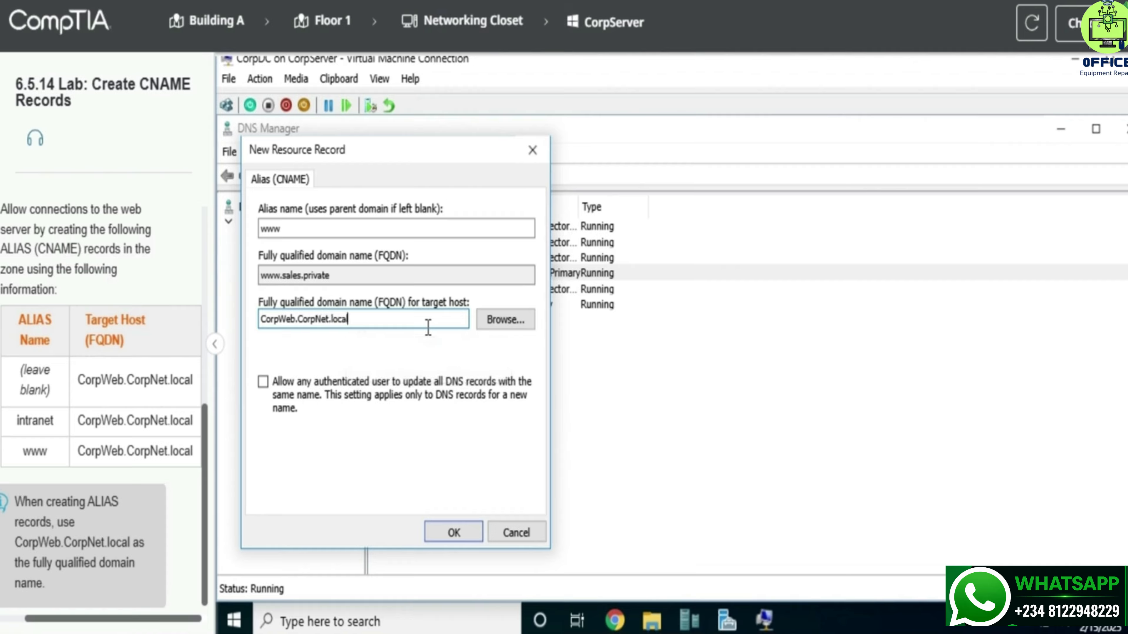
pyautogui.press('Return')
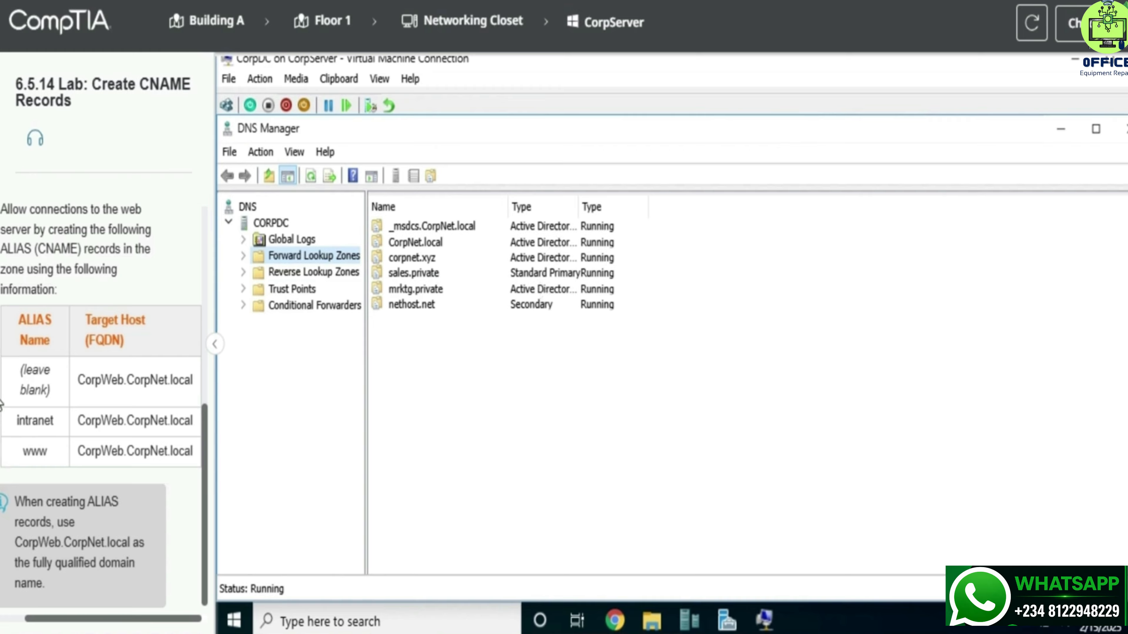
pyautogui.moveTo(7, 389); pyautogui.dragTo(144, 461)
pyautogui.click(144, 462)
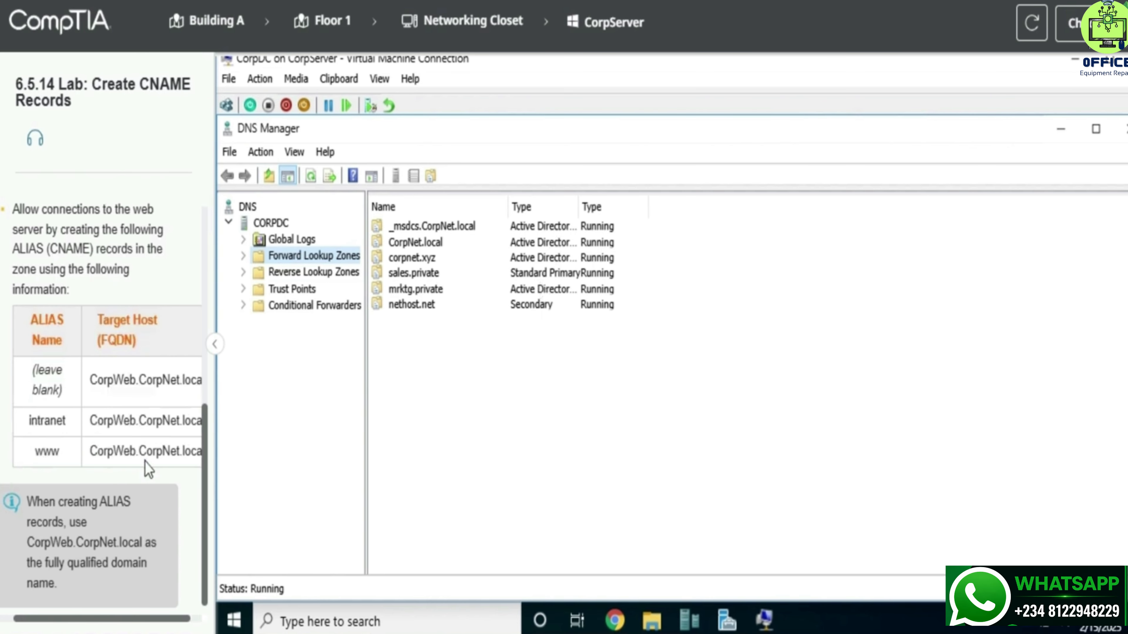